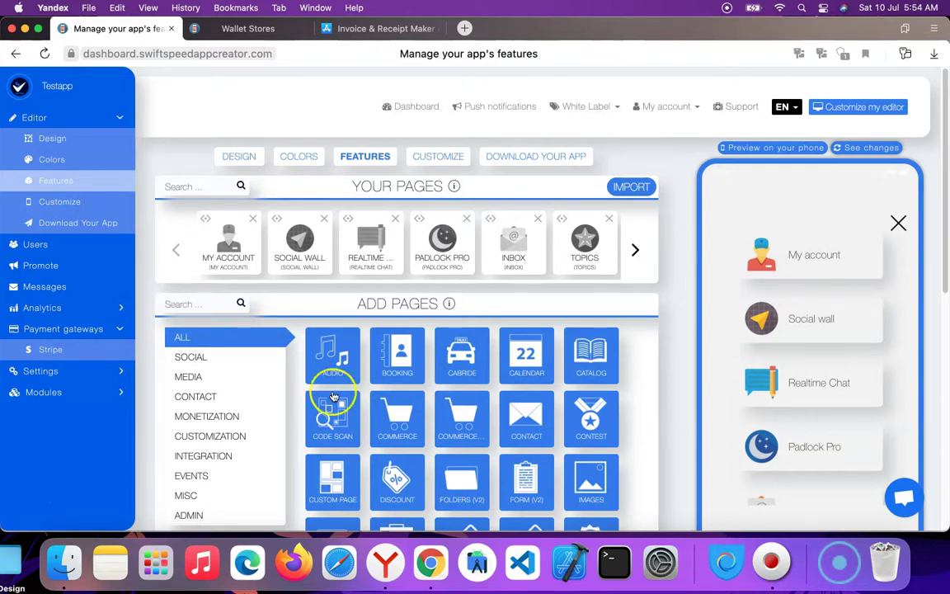
# Search Add Pages for 'ewa' and add the EWALLET page, bringing up its page settings.
pyautogui.click(197, 304)
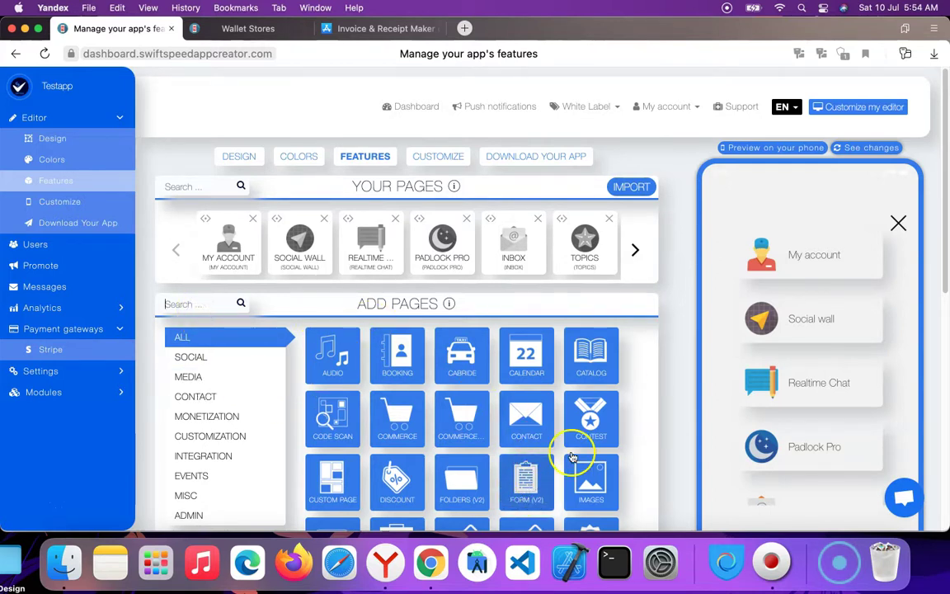
pyautogui.scroll(-5, 505, 356)
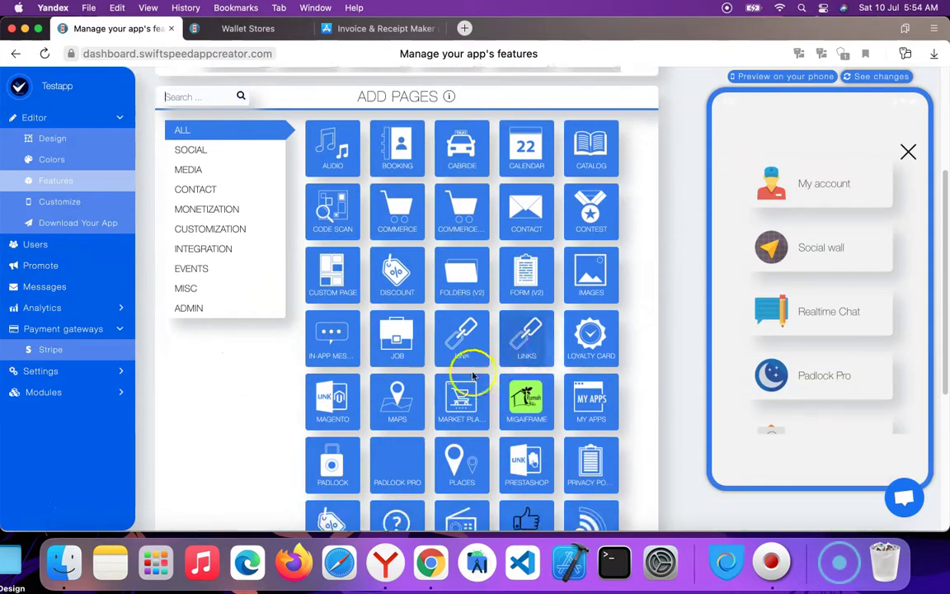
pyautogui.scroll(5, 251, 273)
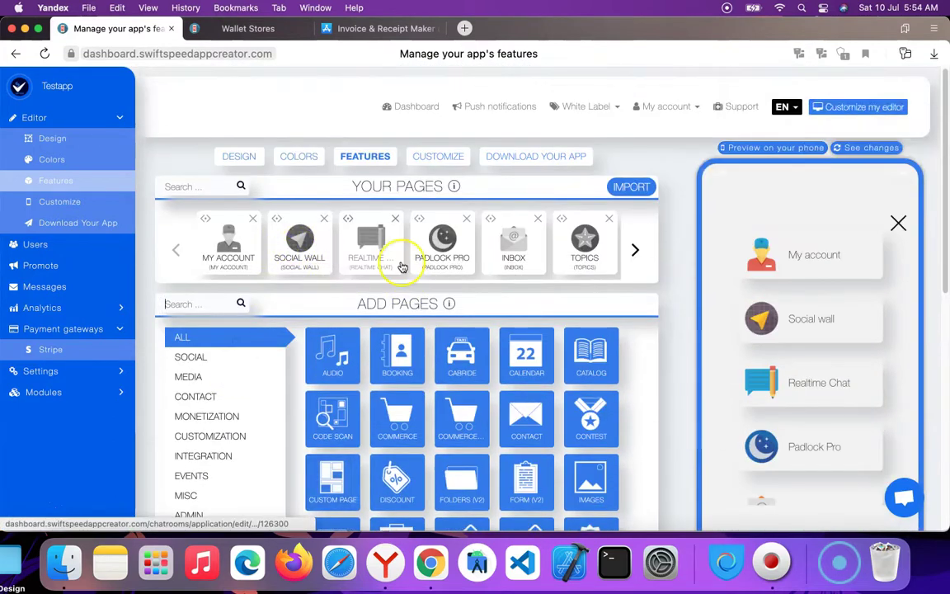
pyautogui.write('e')
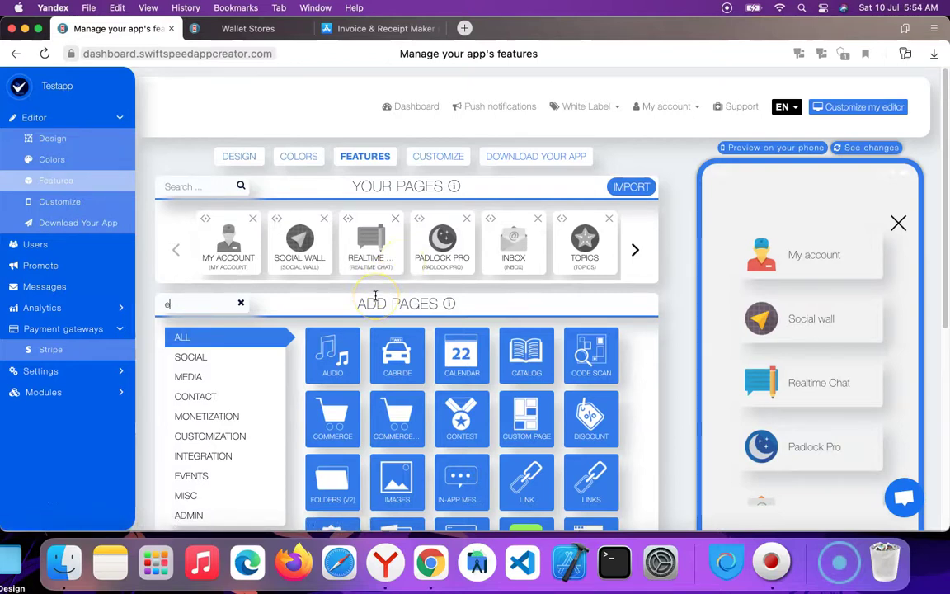
pyautogui.write('wa')
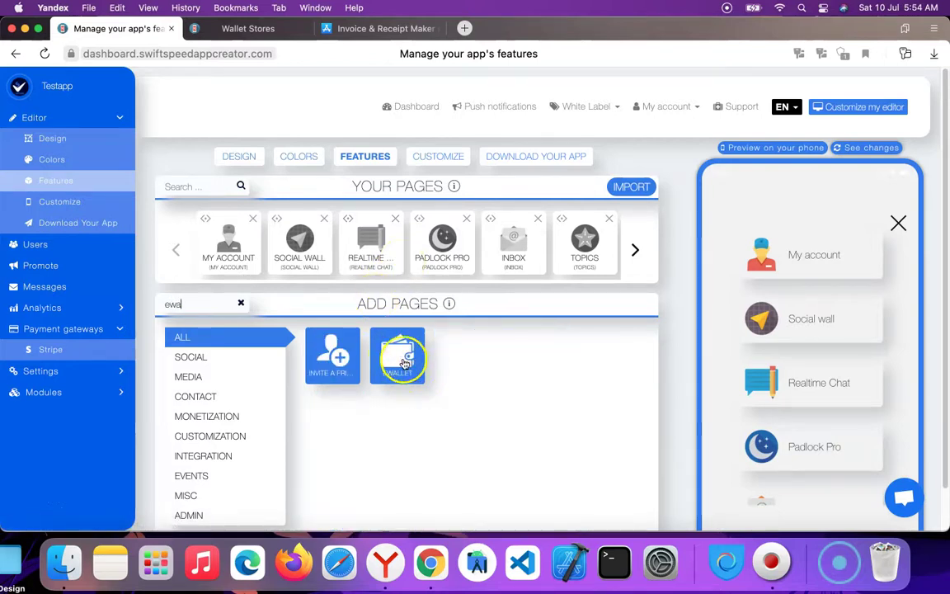
pyautogui.click(403, 361)
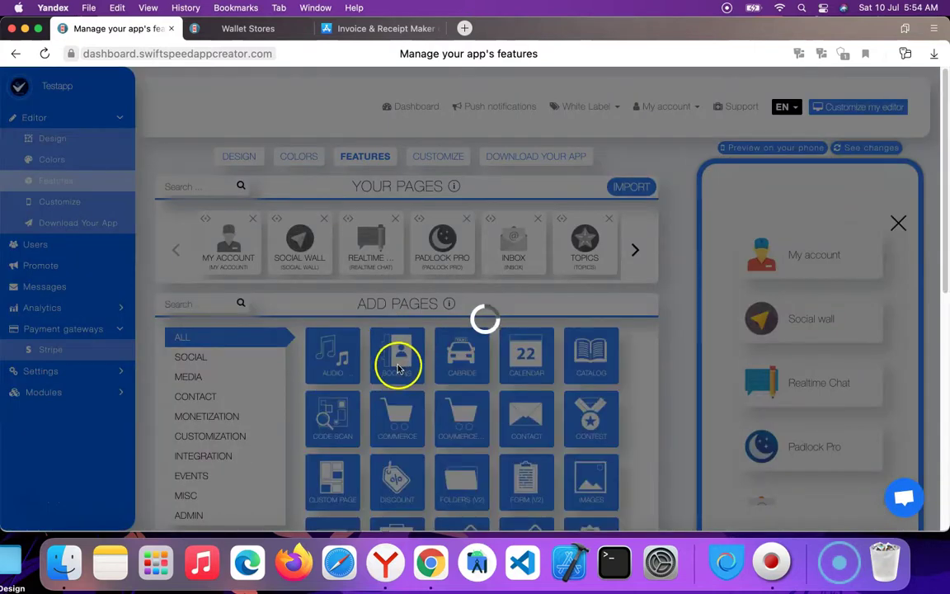
pyautogui.moveTo(397, 364); pyautogui.dragTo(473, 366)
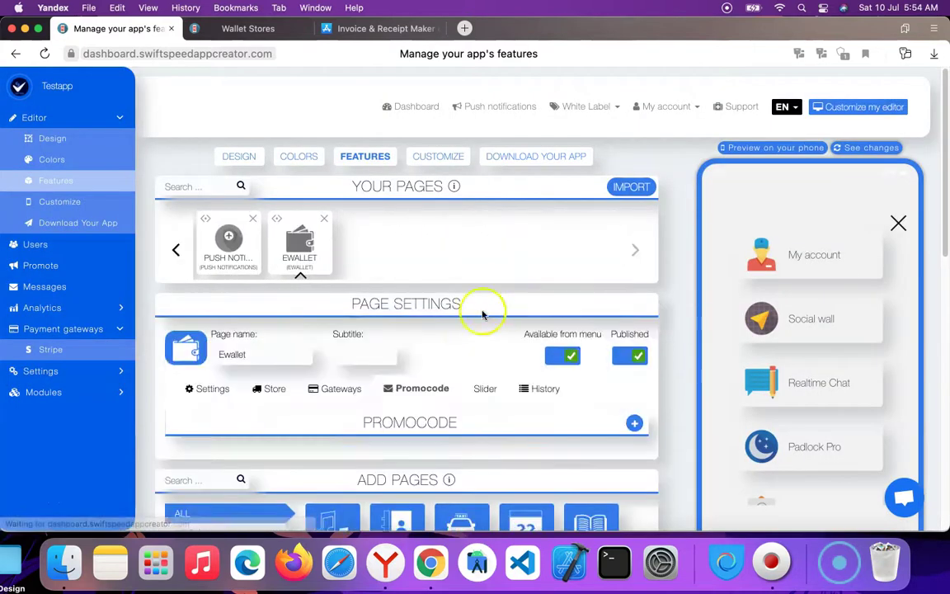
pyautogui.scroll(3, 339, 275)
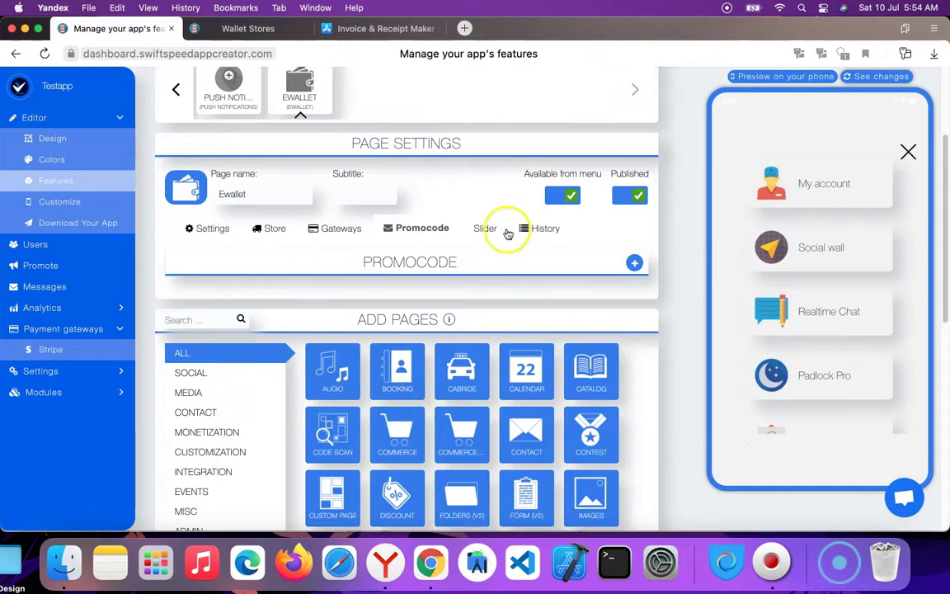
# Set the Ewallet minimum amount to 10, fill in the suggested admin email, and save the settings.
pyautogui.click(211, 228)
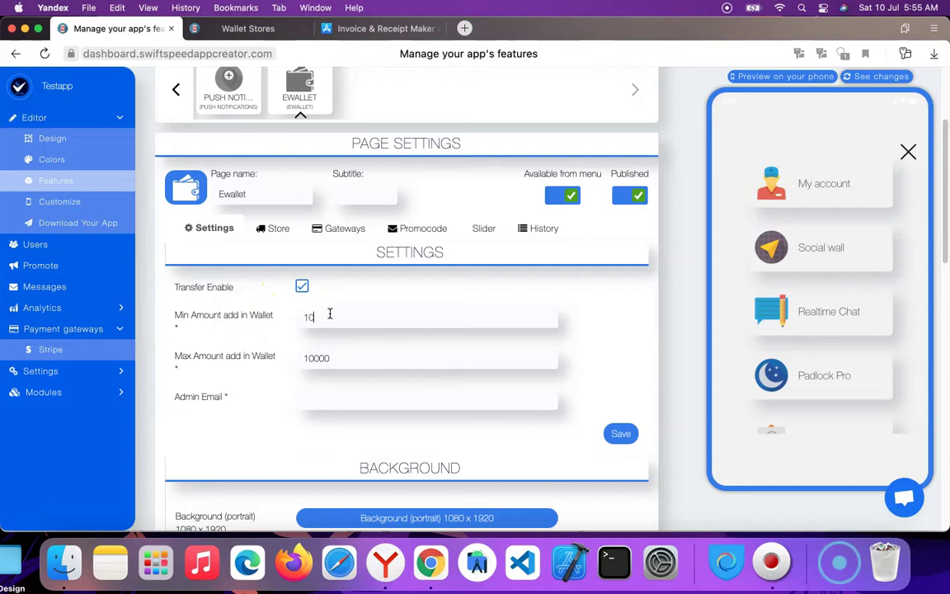
pyautogui.click(337, 326)
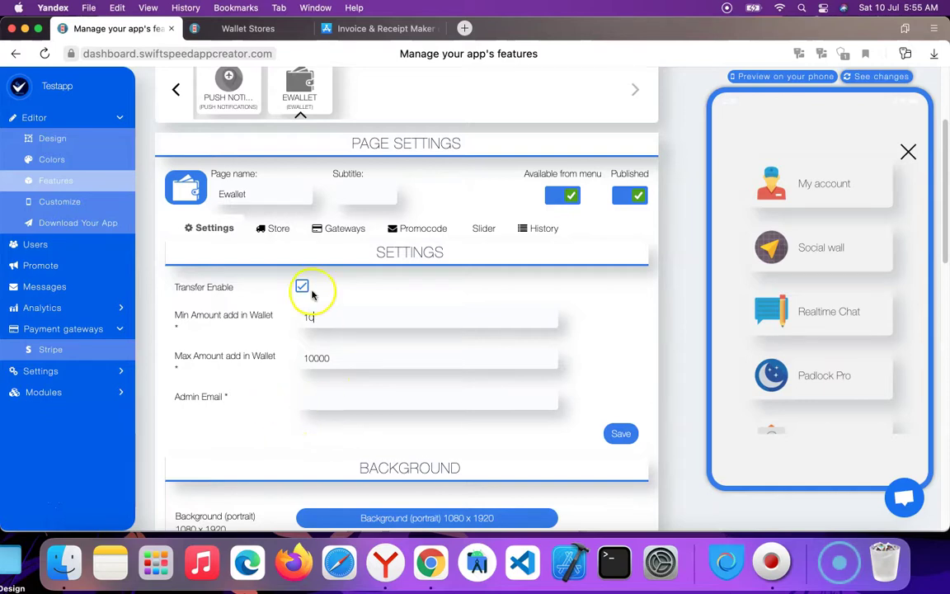
pyautogui.scroll(5, 305, 289)
pyautogui.scroll(-7, 350, 322)
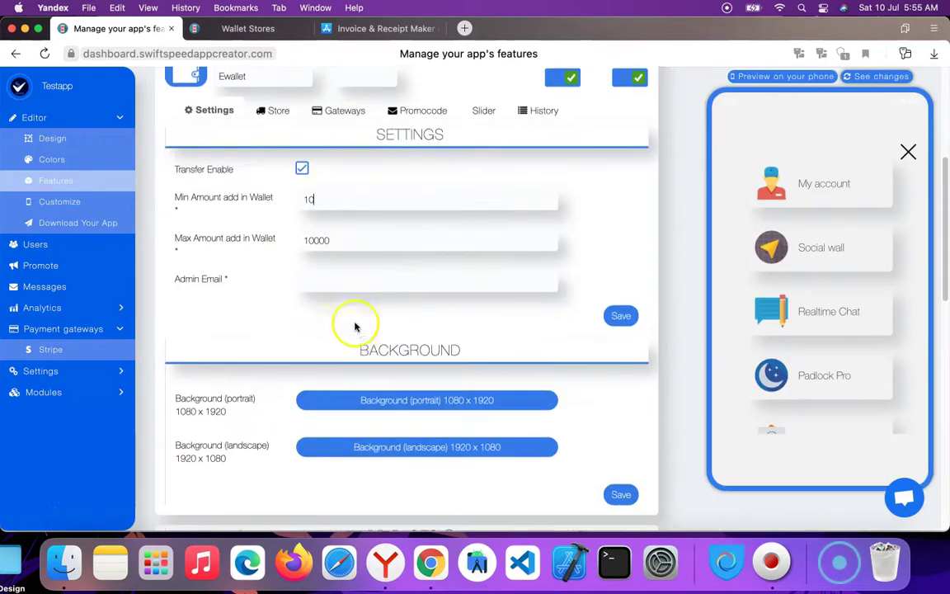
pyautogui.click(314, 282)
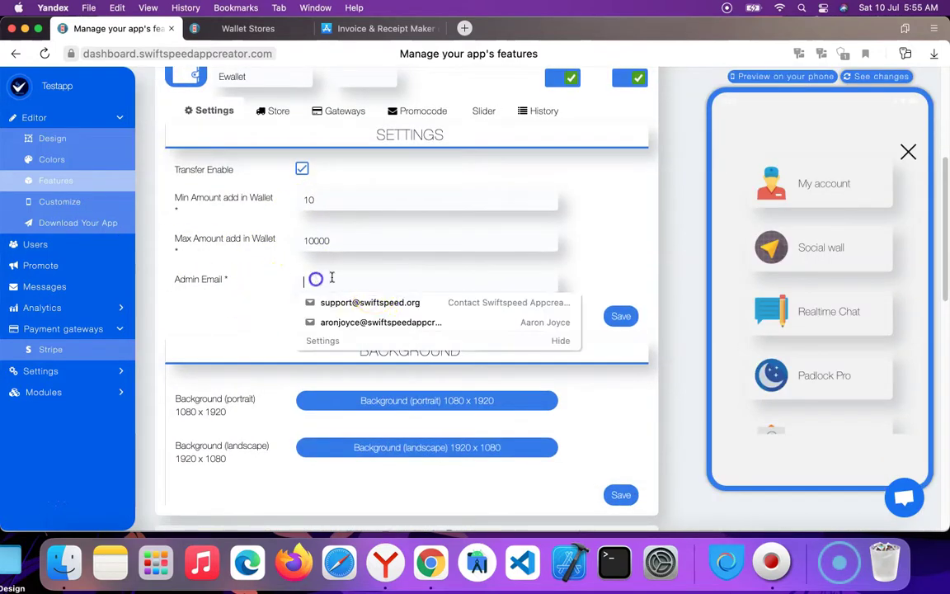
pyautogui.click(350, 304)
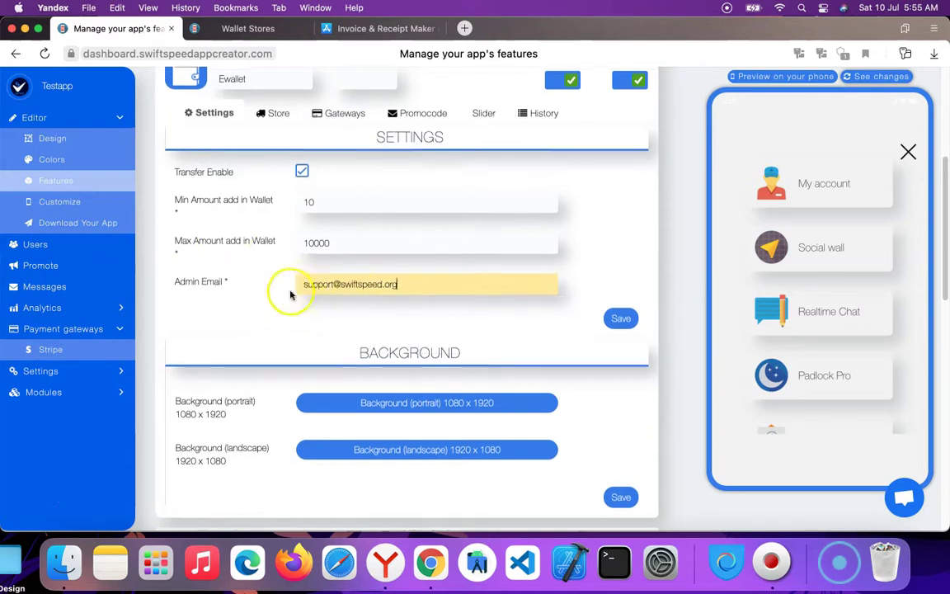
pyautogui.scroll(-3, 350, 283)
pyautogui.scroll(3, 339, 237)
pyautogui.scroll(4, 418, 212)
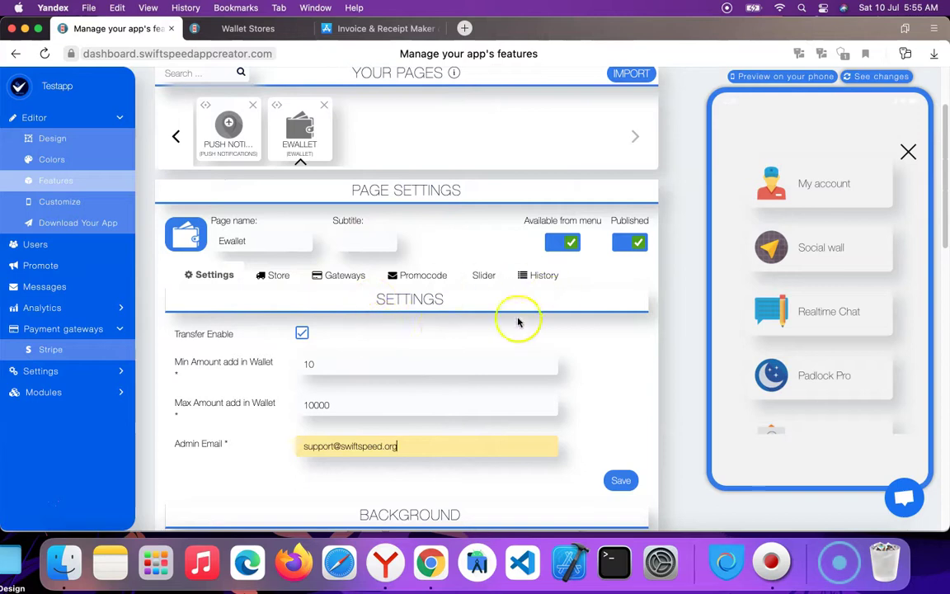
pyautogui.scroll(-1, 454, 310)
pyautogui.scroll(-6, 459, 318)
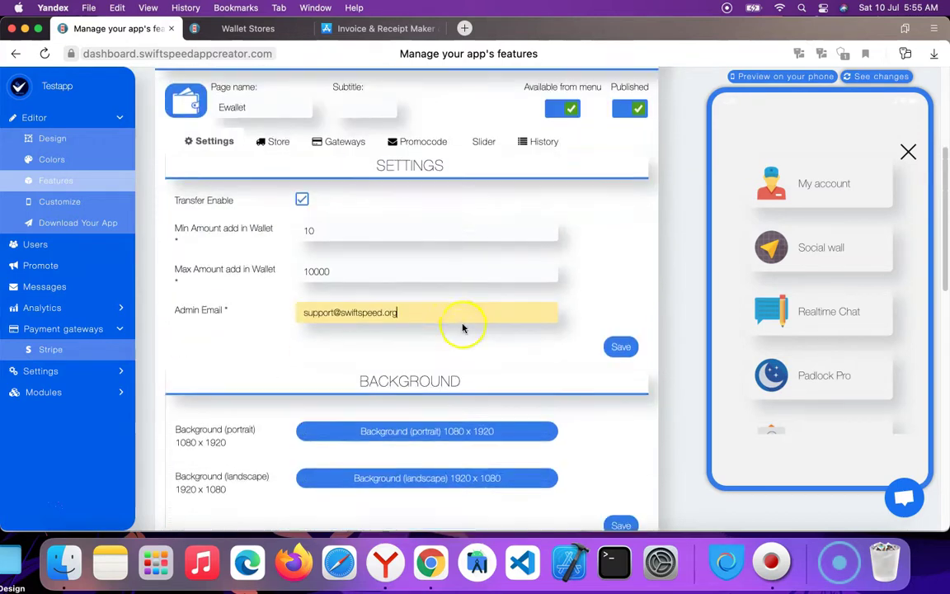
pyautogui.click(624, 239)
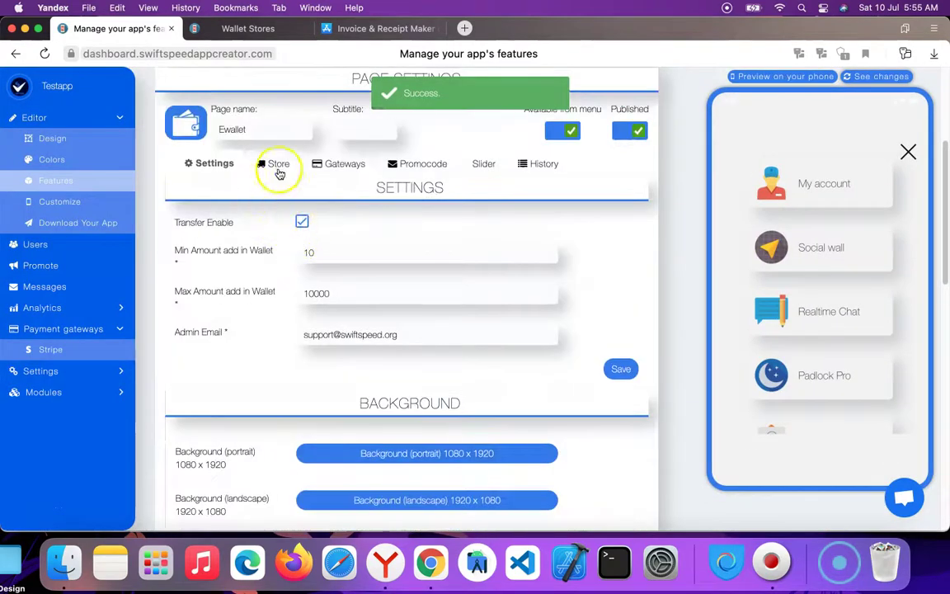
# Start a new store named Ssu-Technology Limited, with its two descriptions, and mark it Active.
pyautogui.click(275, 163)
pyautogui.click(636, 200)
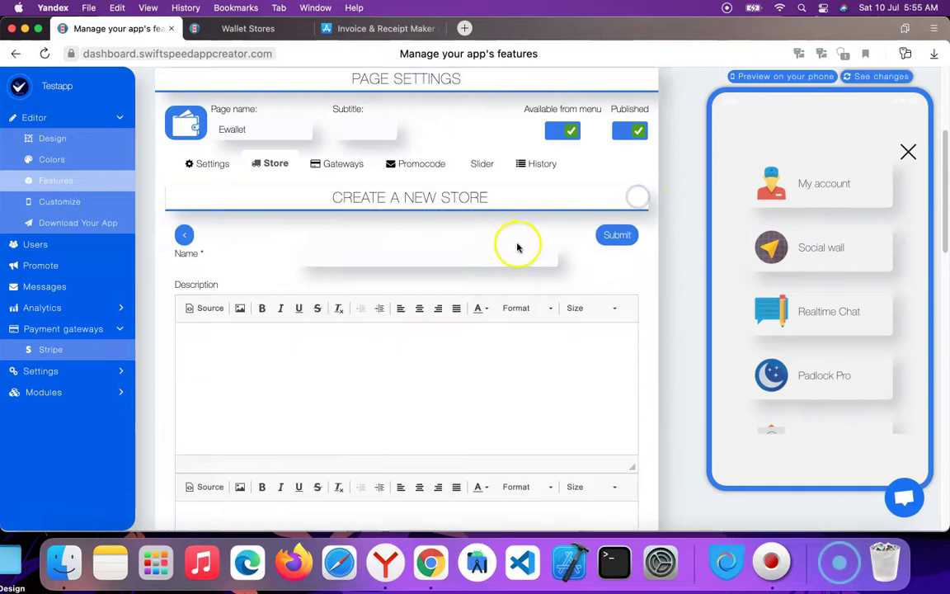
pyautogui.click(367, 253)
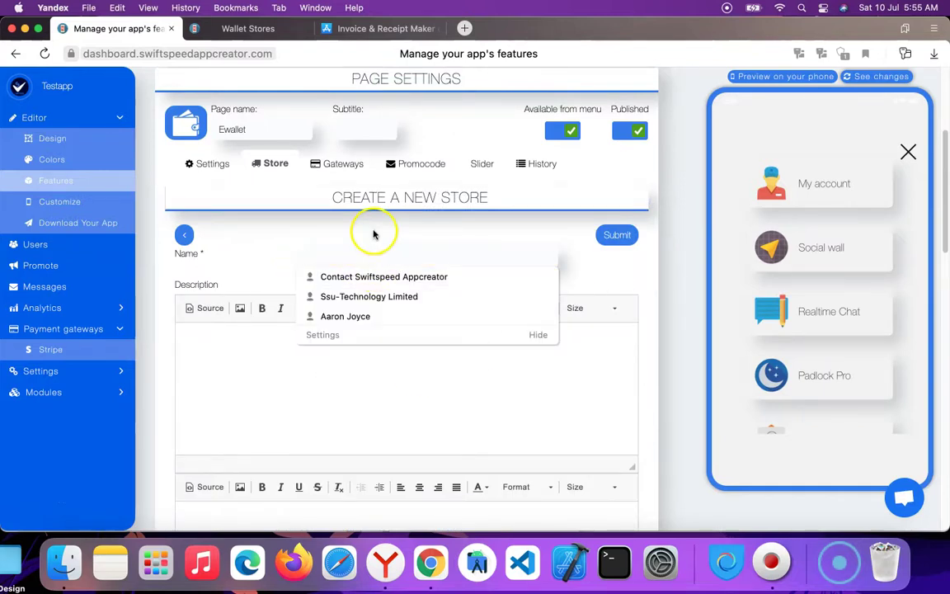
pyautogui.write('S')
pyautogui.click(368, 276)
pyautogui.click(350, 334)
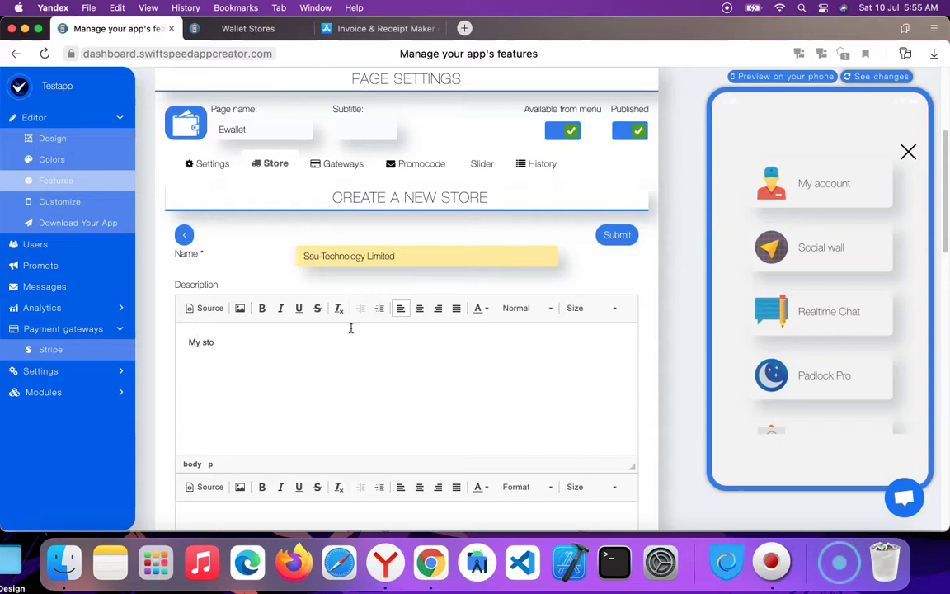
pyautogui.scroll(-6, 353, 319)
pyautogui.click(333, 290)
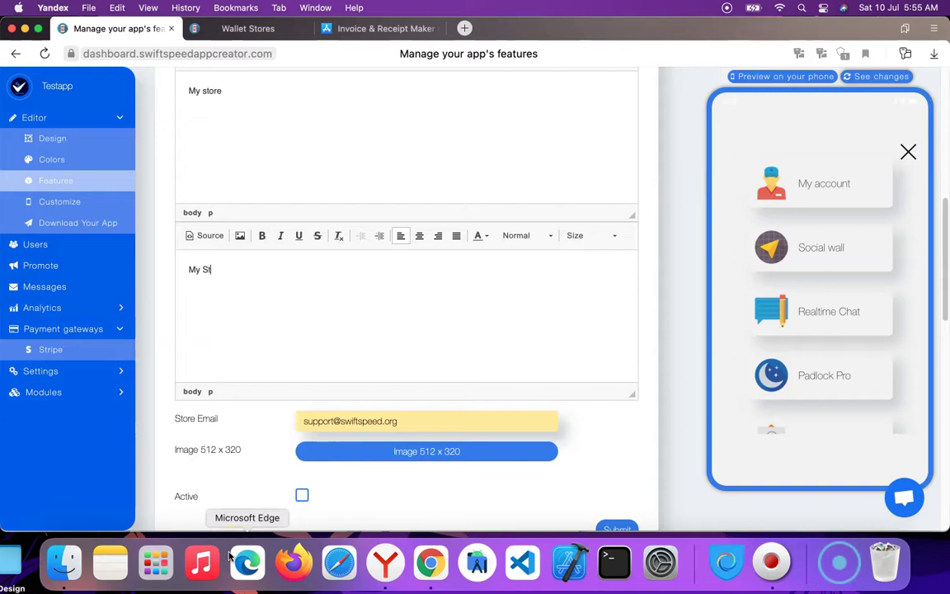
pyautogui.scroll(-5, 304, 431)
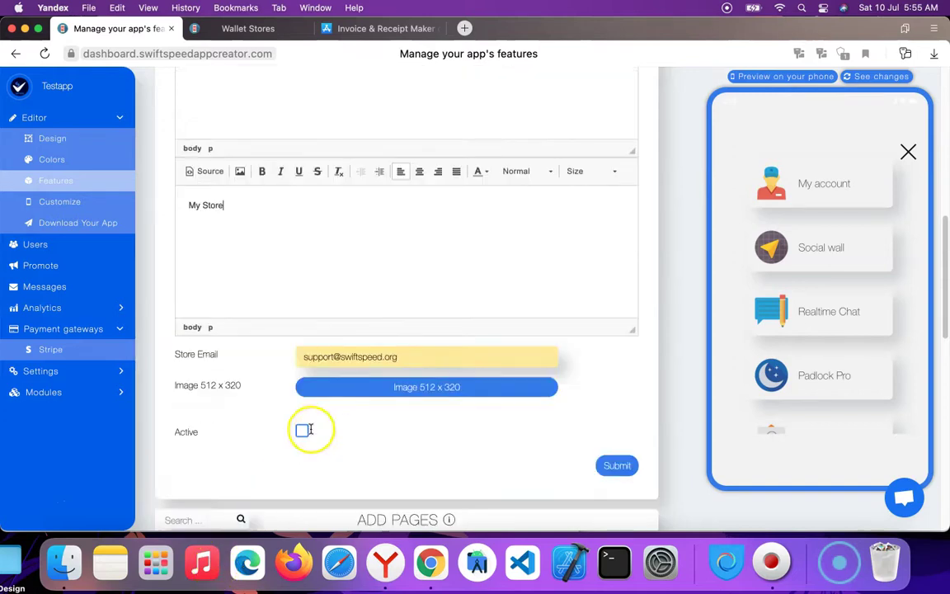
pyautogui.click(301, 275)
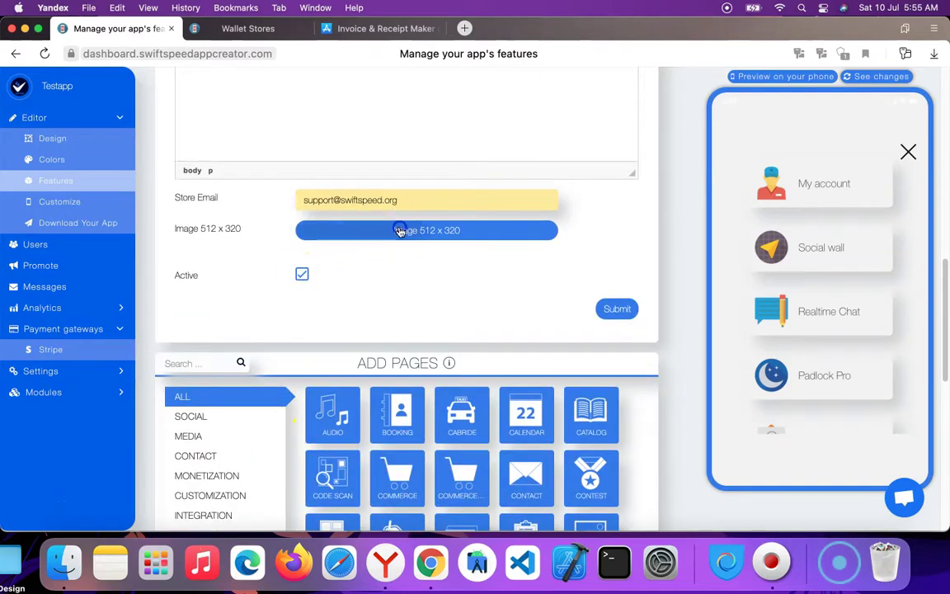
# Upload and crop the invoice mockup image for the store, then submit it.
pyautogui.click(401, 231)
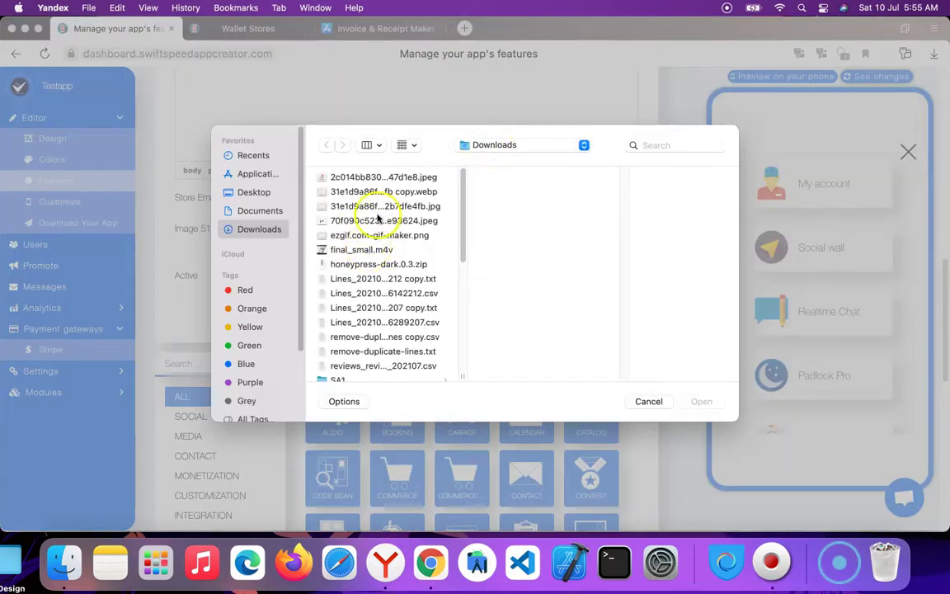
pyautogui.click(355, 205)
pyautogui.click(701, 401)
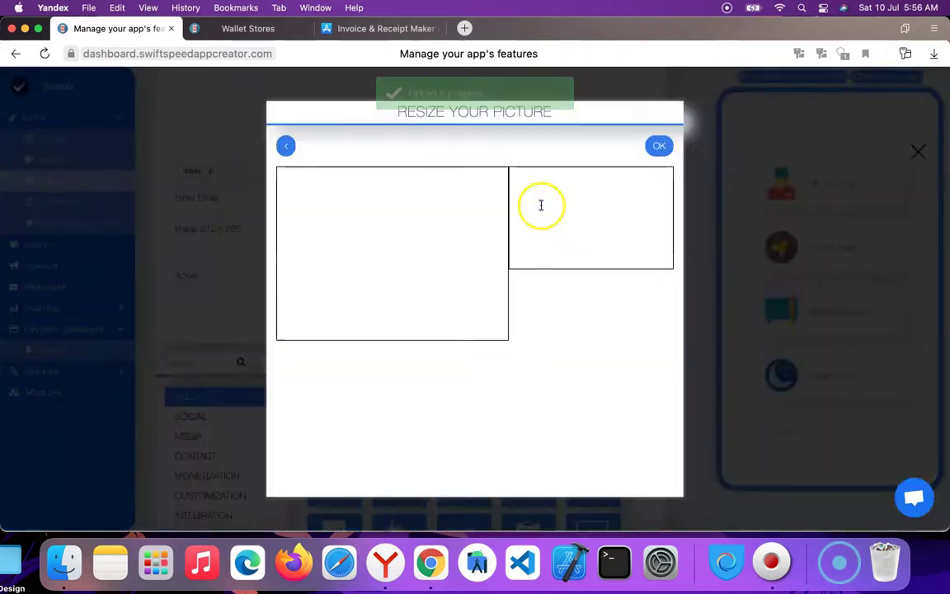
pyautogui.click(655, 148)
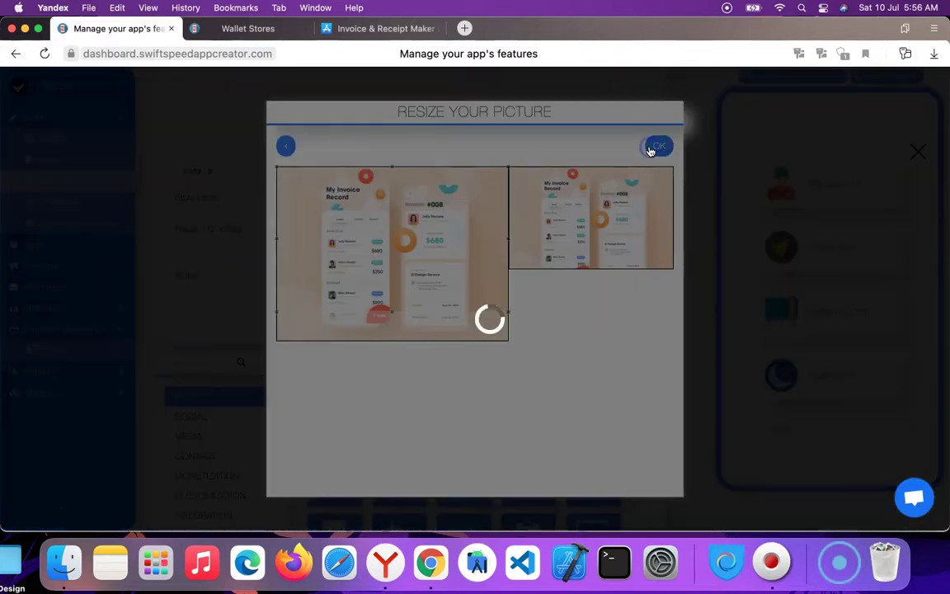
pyautogui.click(619, 386)
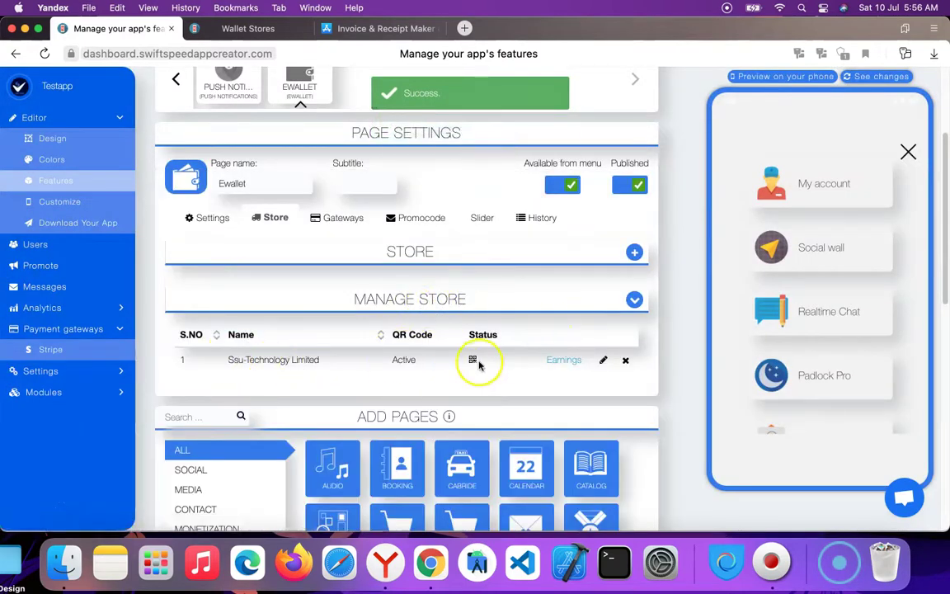
# Check the Ssu-Technology Limited store's QR code and its $0.0 earnings, then return to the features editor.
pyautogui.click(472, 361)
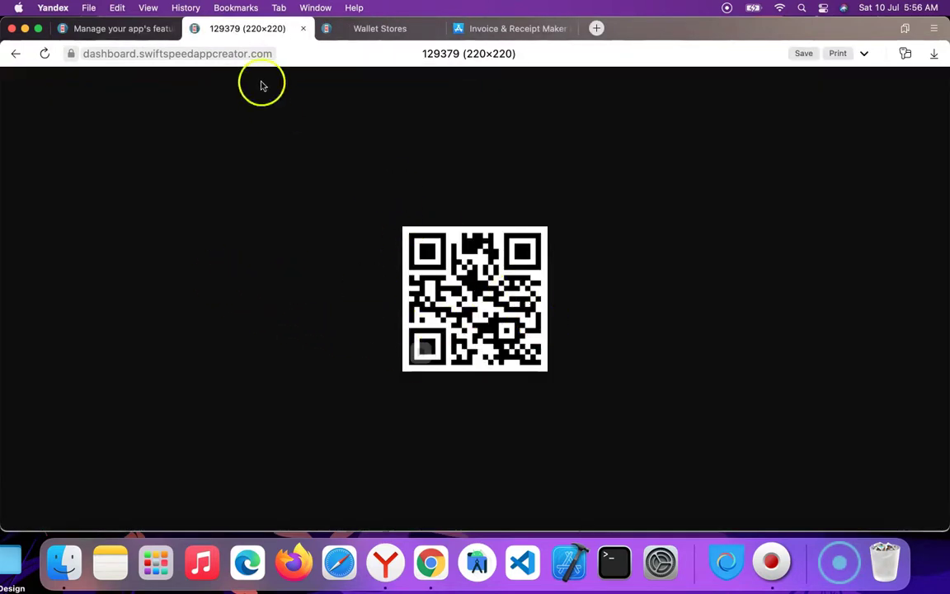
pyautogui.click(303, 28)
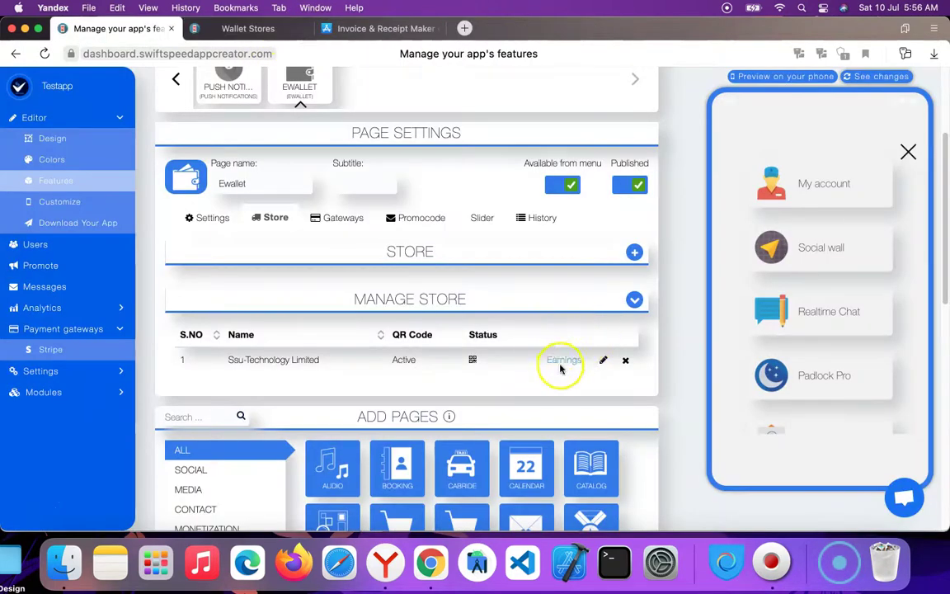
pyautogui.click(564, 361)
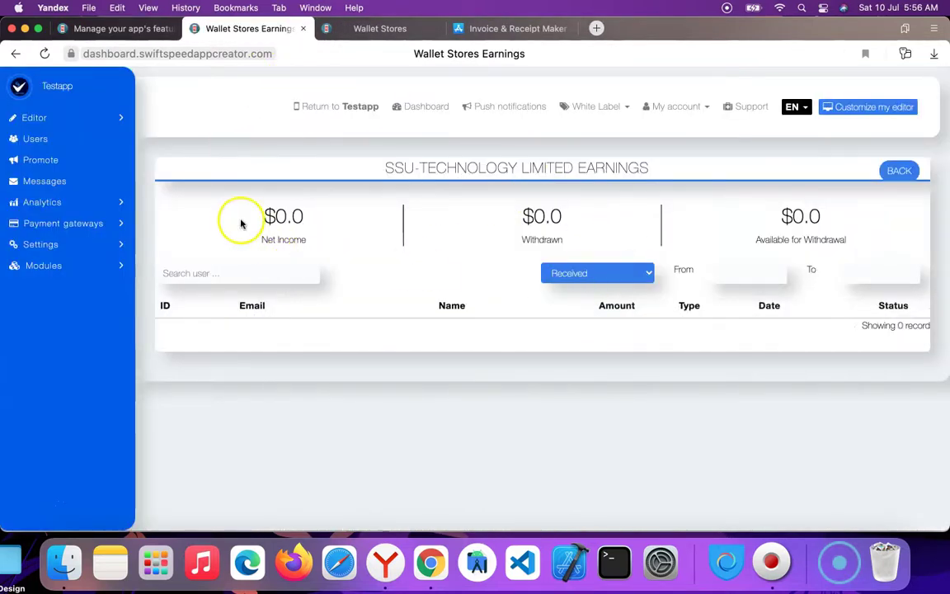
pyautogui.moveTo(259, 212); pyautogui.dragTo(936, 308)
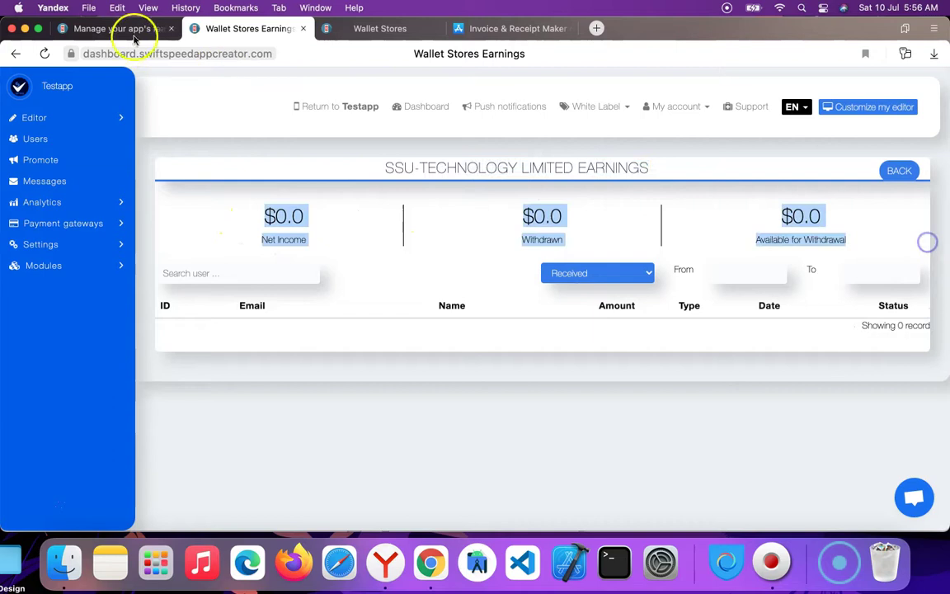
pyautogui.click(108, 29)
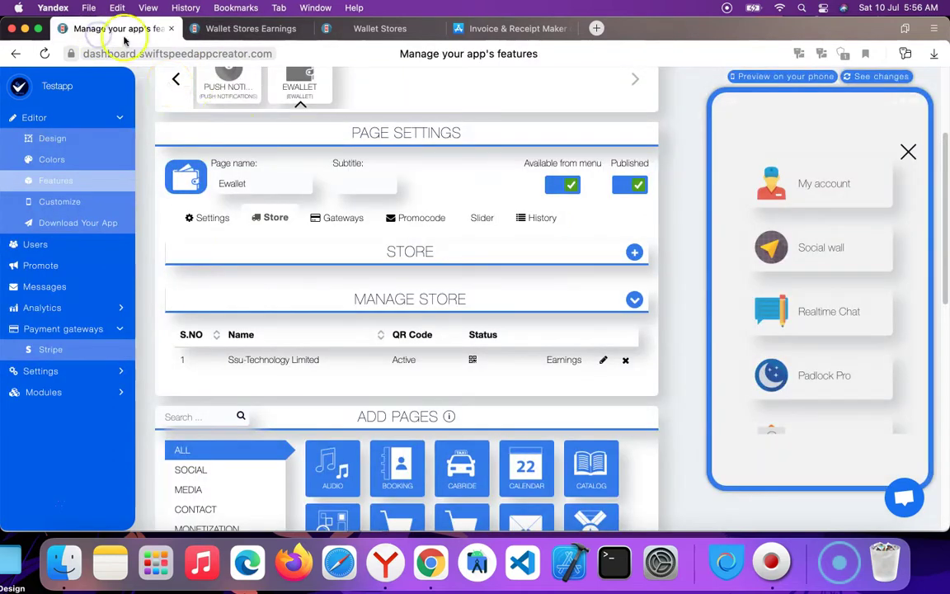
# Activate the Paypal gateway and save it with a sandbox username and signature.
pyautogui.click(335, 217)
pyautogui.scroll(-1, 446, 321)
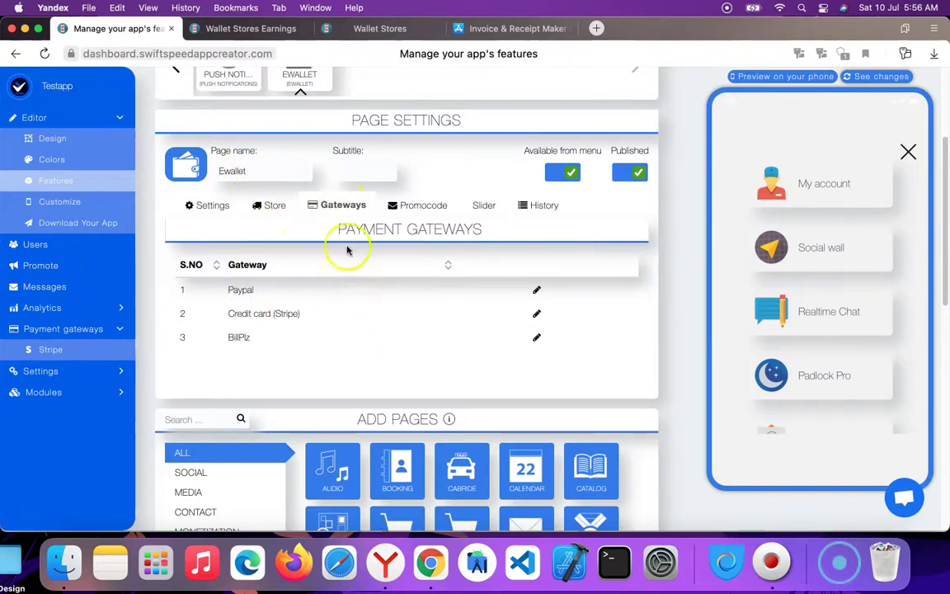
pyautogui.click(536, 291)
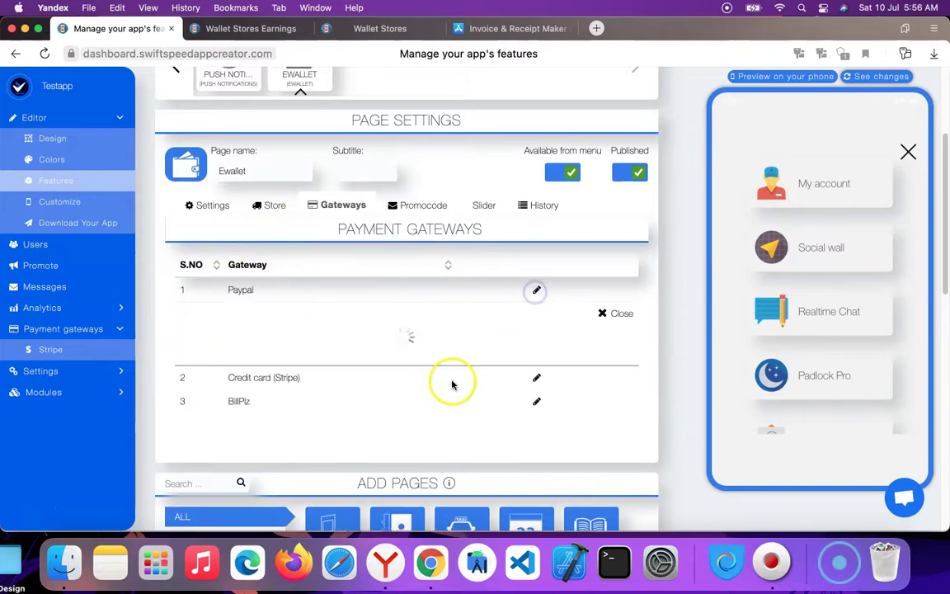
pyautogui.scroll(-5, 350, 363)
pyautogui.scroll(4, 340, 347)
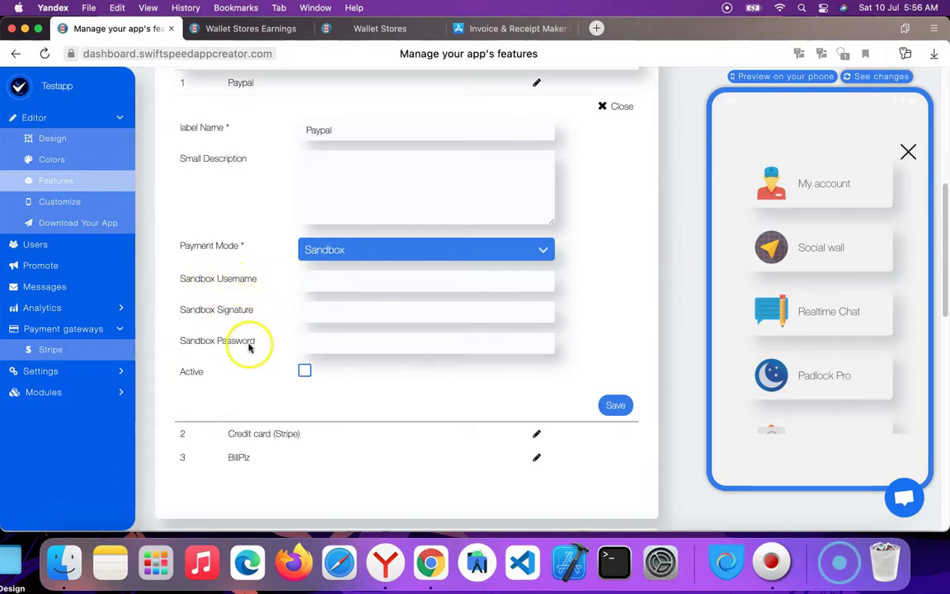
pyautogui.click(304, 372)
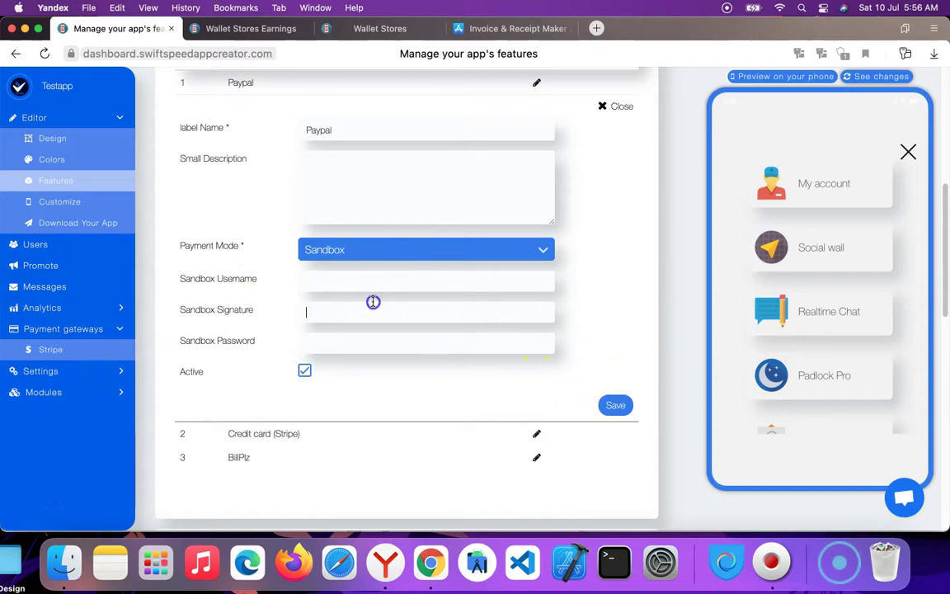
pyautogui.click(378, 182)
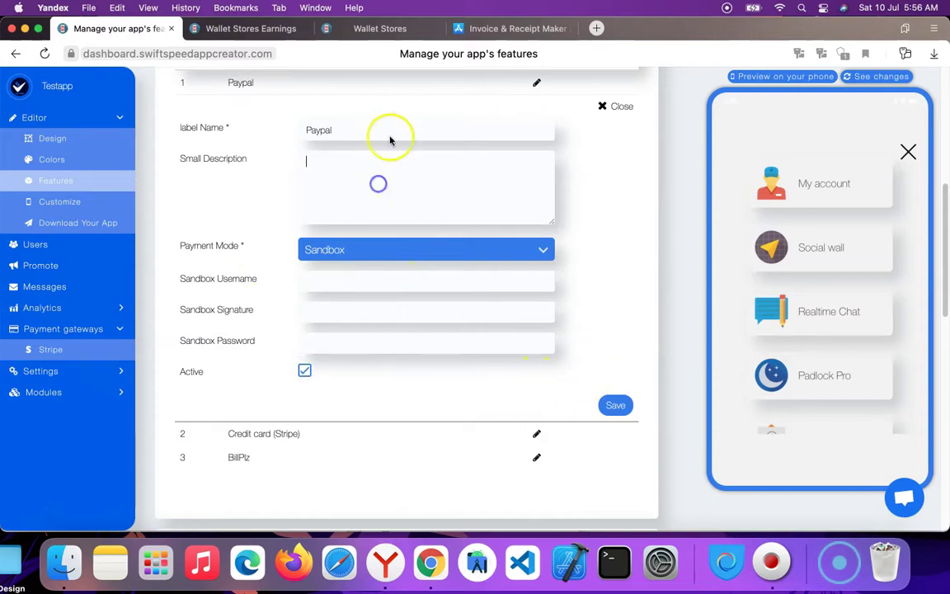
pyautogui.click(392, 130)
pyautogui.click(368, 284)
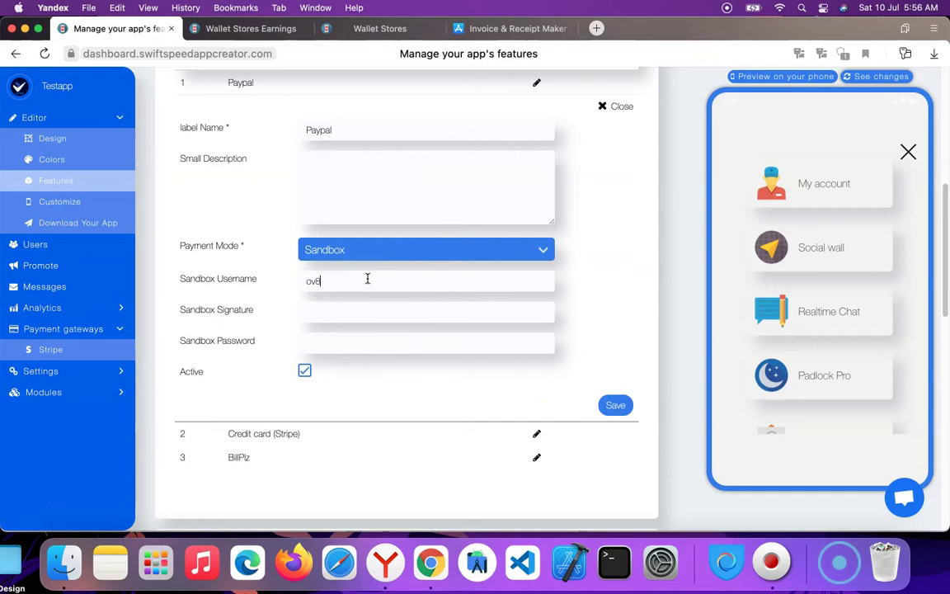
pyautogui.click(347, 314)
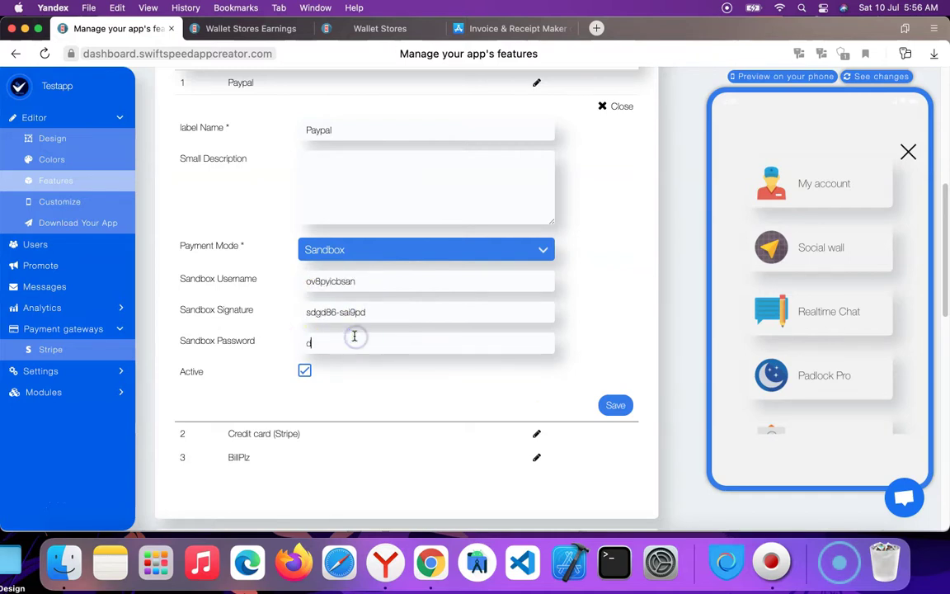
pyautogui.click(616, 405)
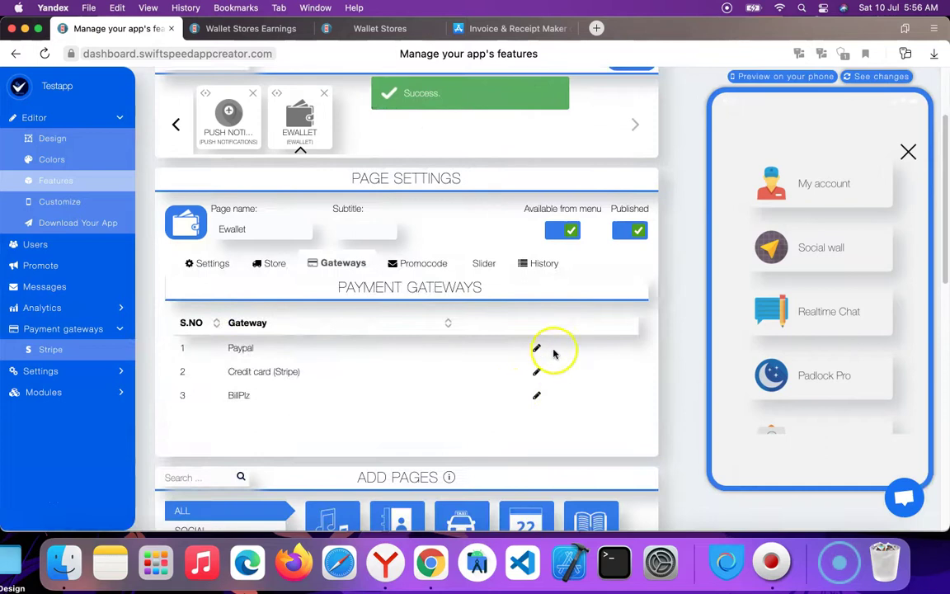
# Switch Paypal to Live payment mode and save it with a live username, signature and password.
pyautogui.click(537, 347)
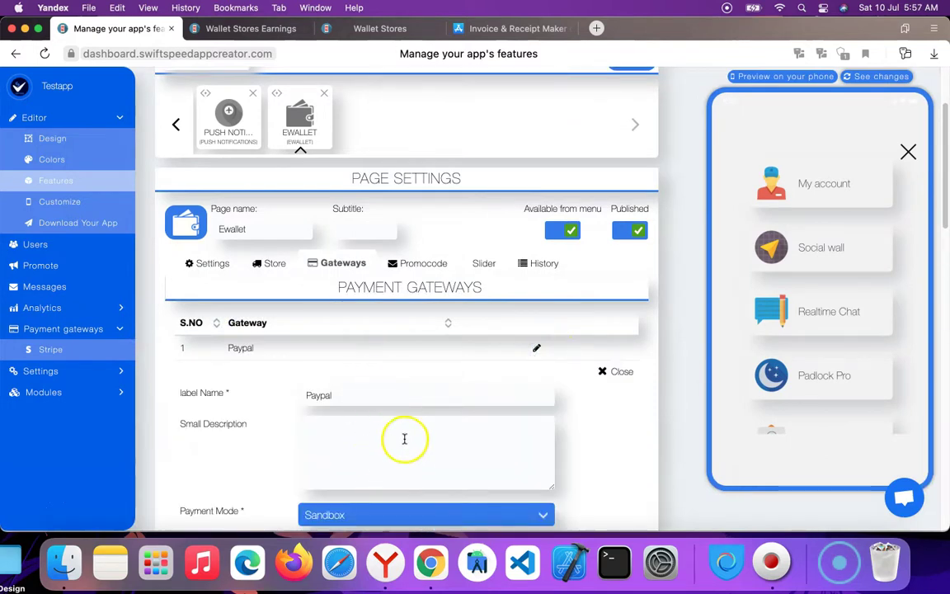
pyautogui.scroll(-2, 383, 439)
pyautogui.click(382, 431)
pyautogui.click(377, 440)
pyautogui.scroll(-5, 441, 402)
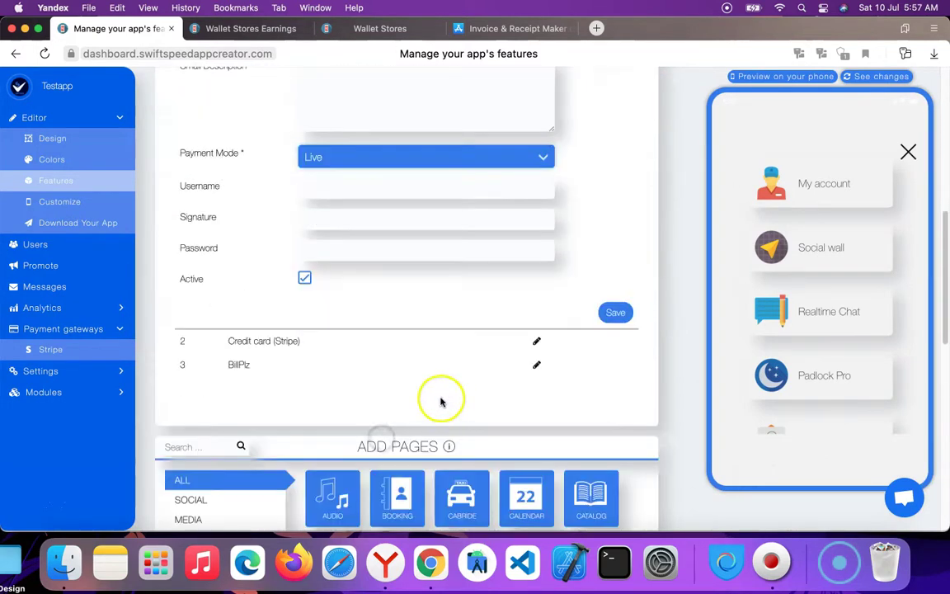
pyautogui.click(438, 189)
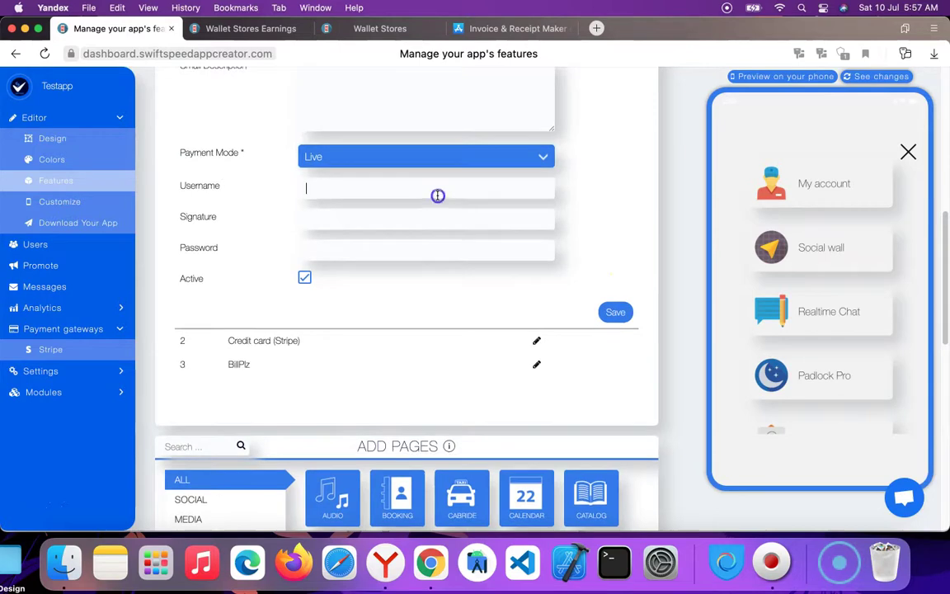
pyautogui.click(366, 222)
pyautogui.write('dsc')
pyautogui.click(373, 255)
pyautogui.write('d')
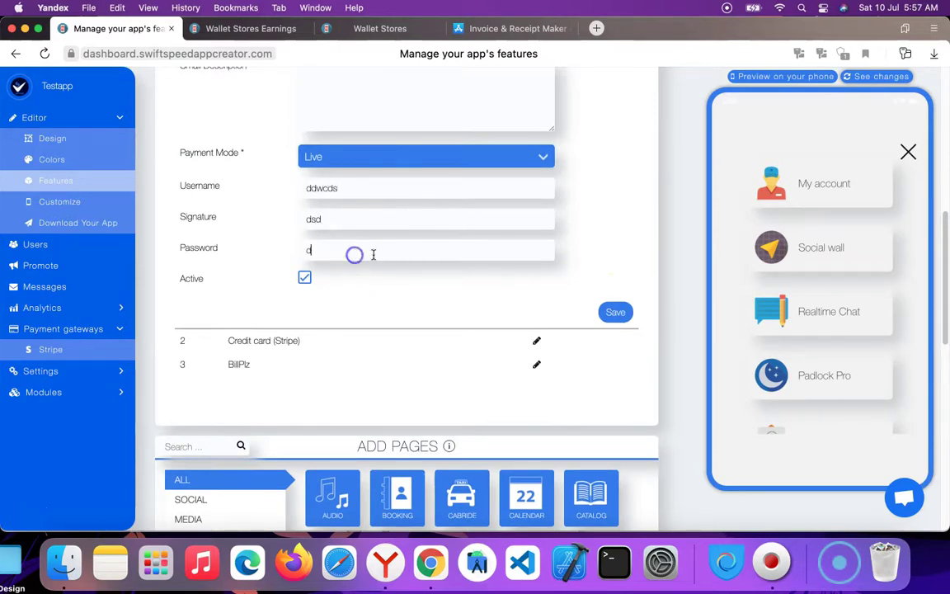
pyautogui.write('s')
pyautogui.click(607, 315)
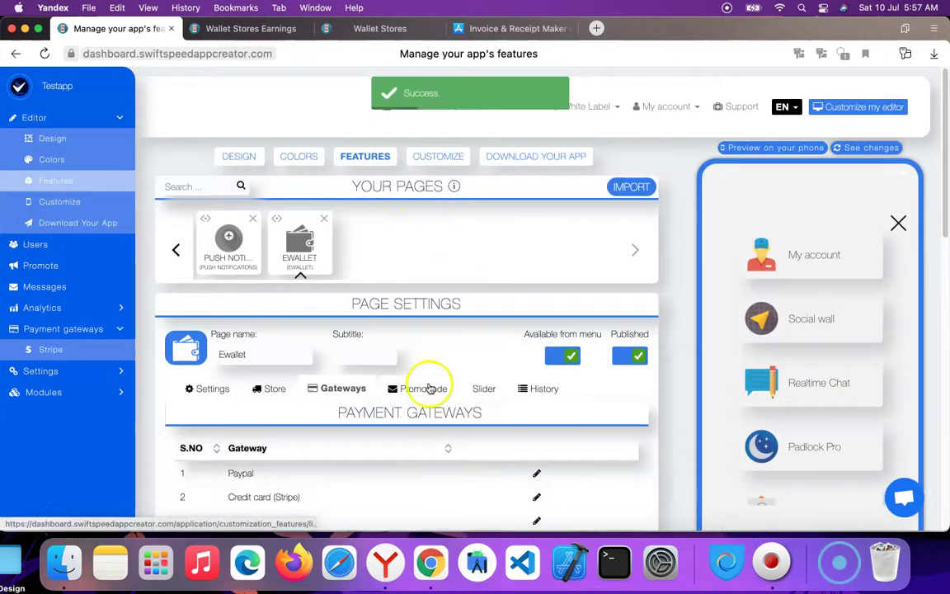
pyautogui.scroll(-3, 429, 388)
# Open the Credit card (Stripe) gateway form and expand the Payment gateways sidebar entries.
pyautogui.click(536, 370)
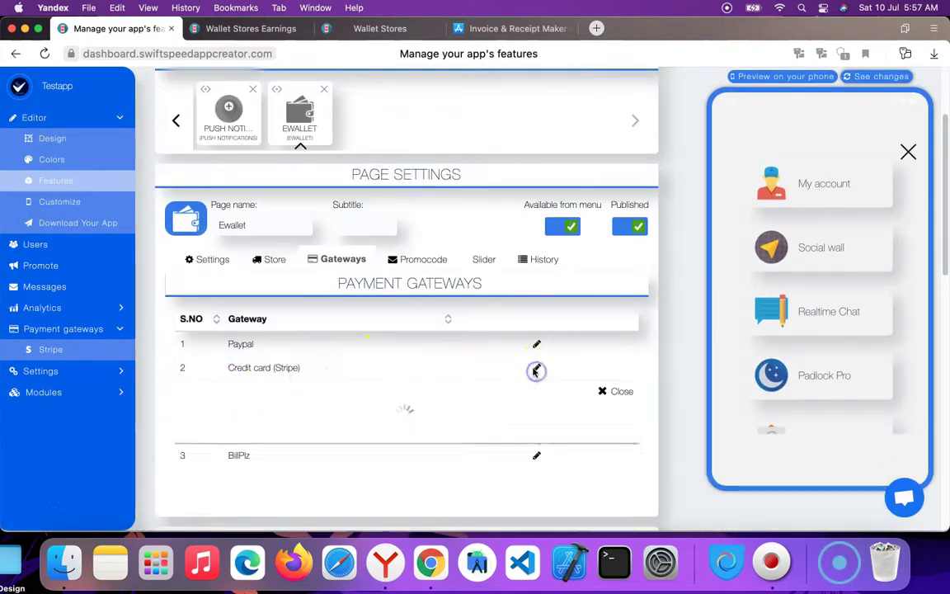
pyautogui.scroll(-3, 376, 387)
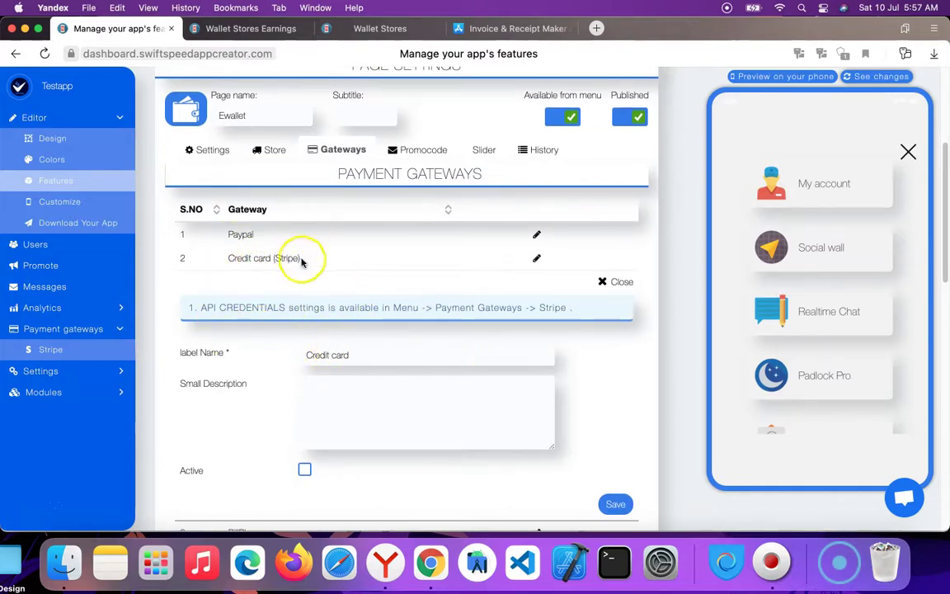
pyautogui.click(116, 329)
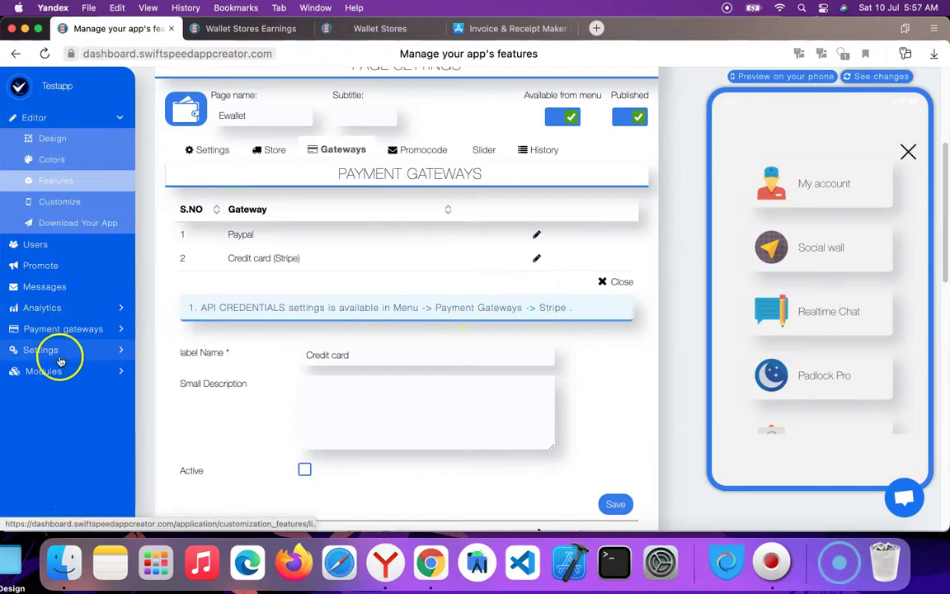
pyautogui.click(118, 330)
# Open Stripe settings in a new tab, save the API keys, which are rejected as invalid, and close that tab.
pyautogui.rightClick(54, 353)
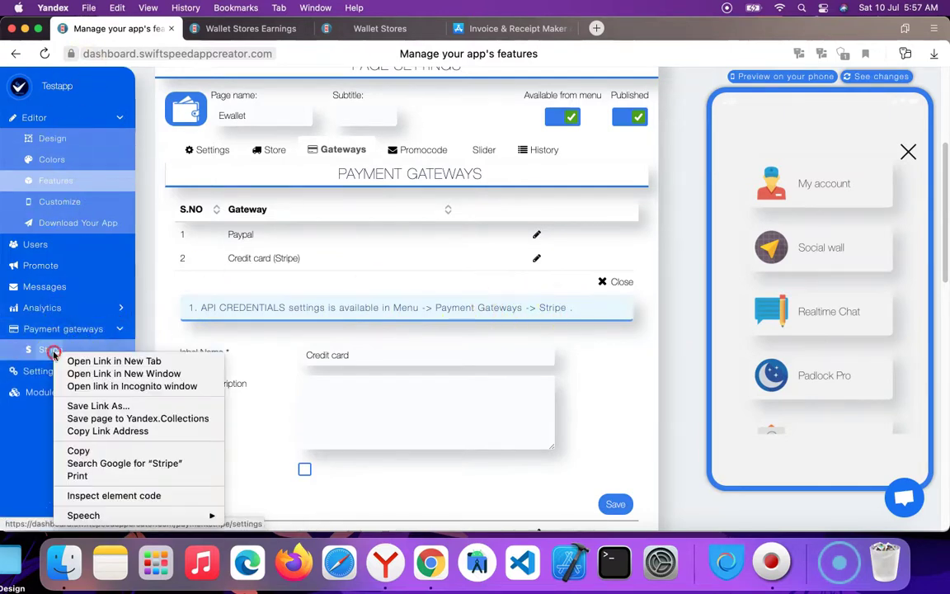
pyautogui.click(89, 361)
pyautogui.moveTo(367, 28); pyautogui.dragTo(262, 29)
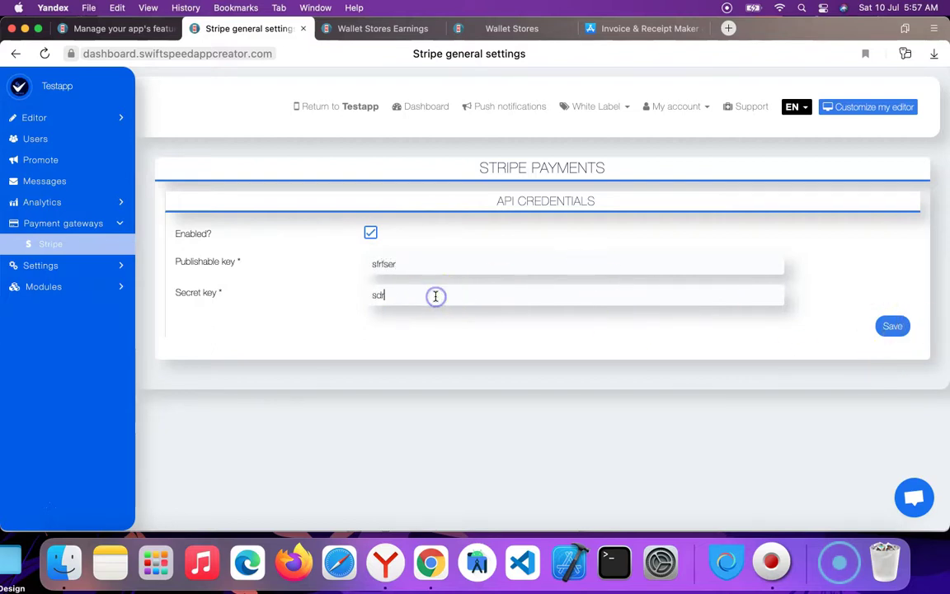
pyautogui.click(891, 325)
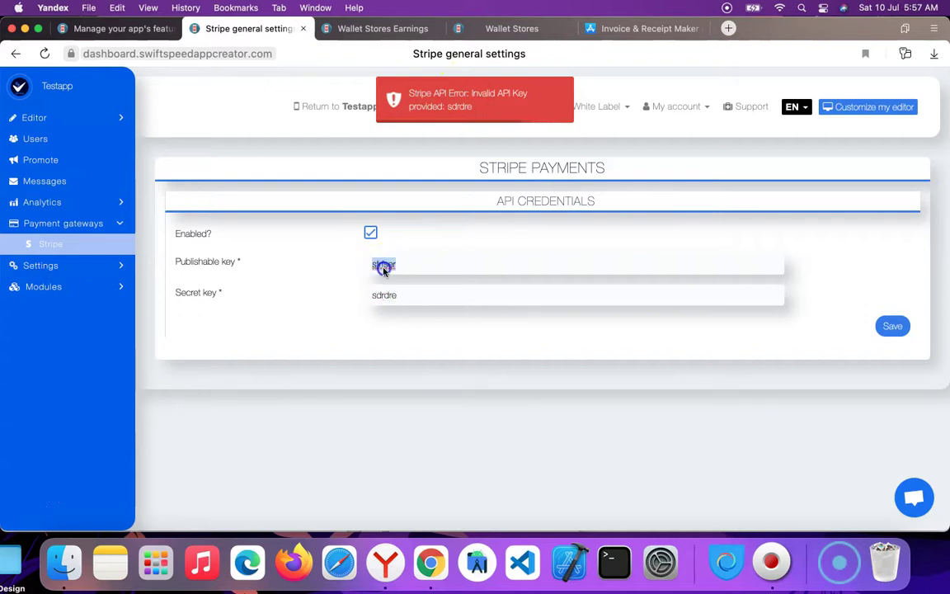
pyautogui.doubleClick(397, 294)
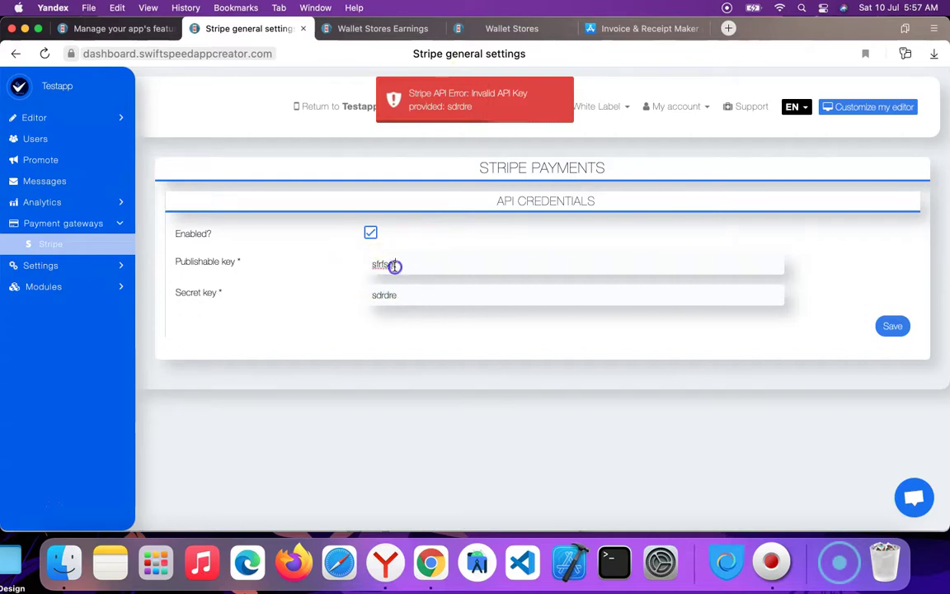
pyautogui.click(400, 254)
pyautogui.click(303, 28)
# Close the Credit card (Stripe) form and scroll back up to the Ewallet gateway list.
pyautogui.click(124, 28)
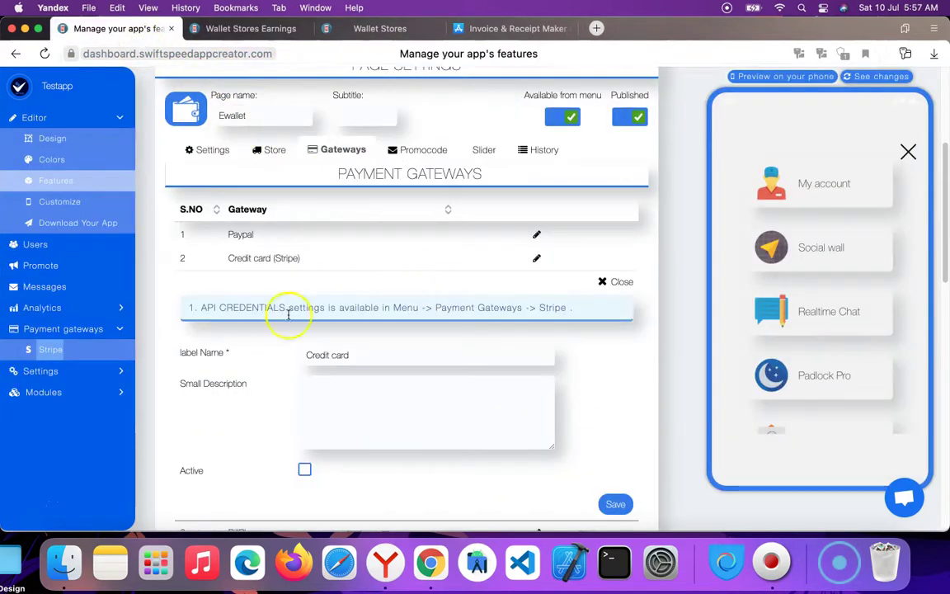
pyautogui.scroll(-4, 347, 300)
pyautogui.scroll(2, 512, 219)
pyautogui.click(614, 191)
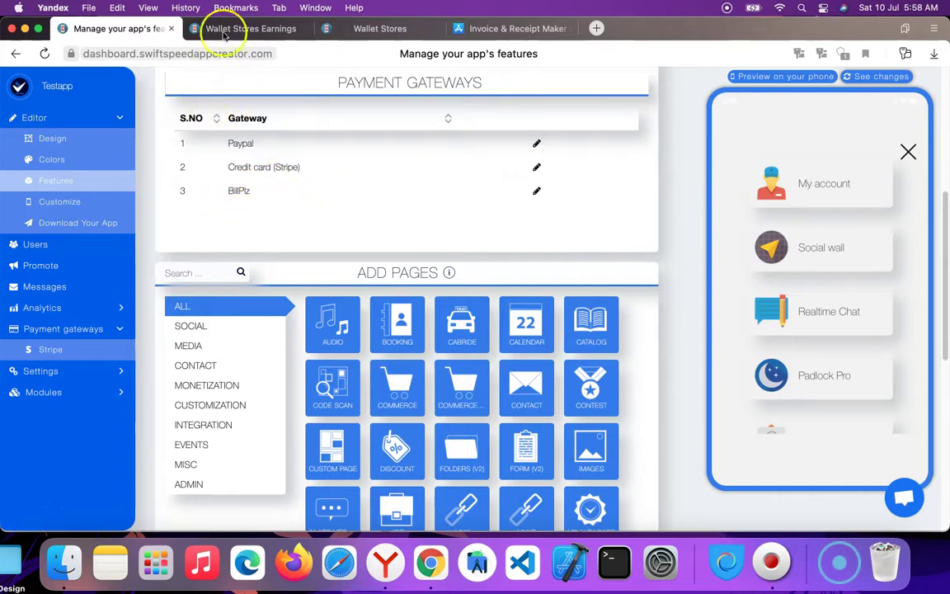
pyautogui.scroll(2, 346, 160)
pyautogui.scroll(1, 367, 188)
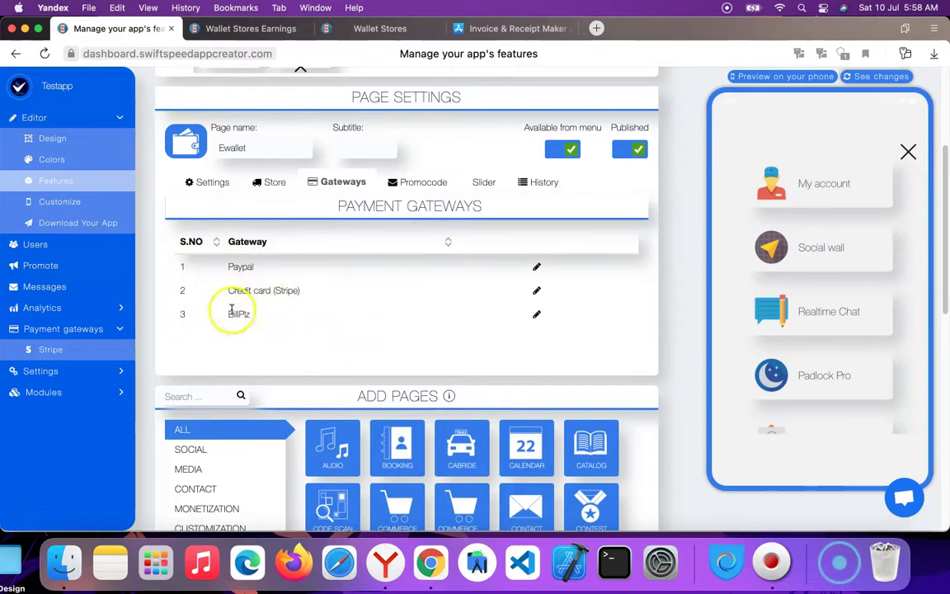
# Start a new Ewallet promocode using the suggested code and the title Servers.
pyautogui.click(428, 185)
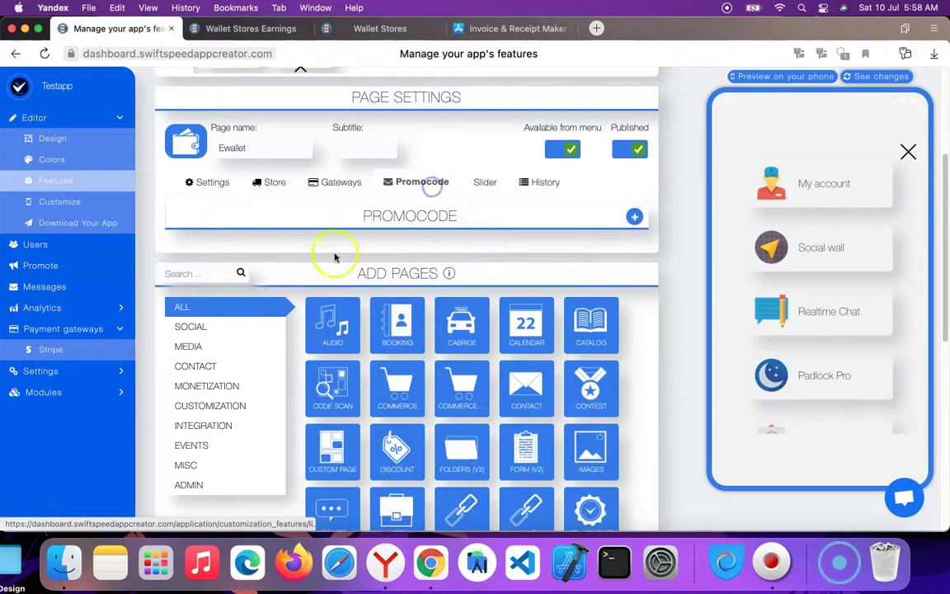
pyautogui.click(633, 216)
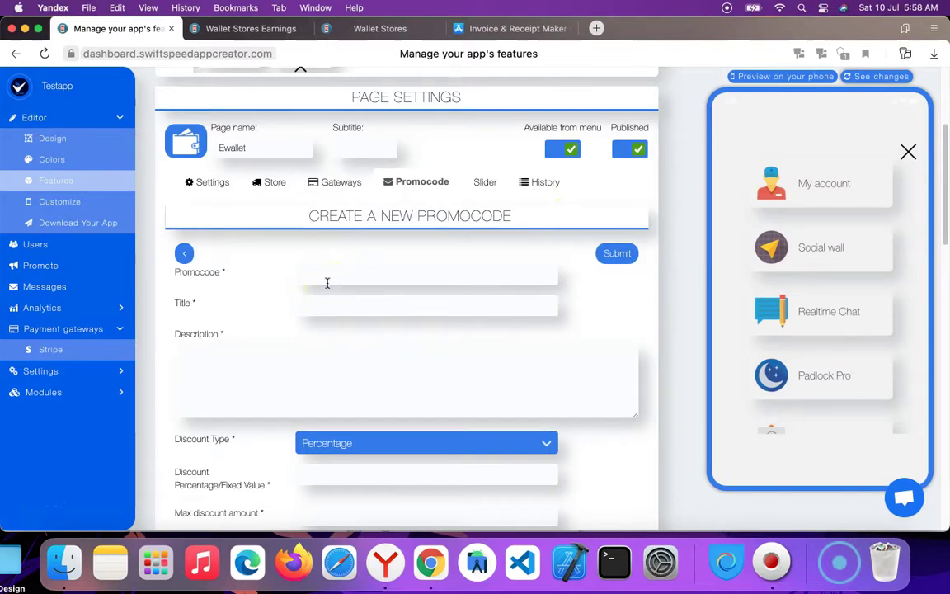
pyautogui.click(325, 277)
pyautogui.click(329, 300)
pyautogui.click(334, 304)
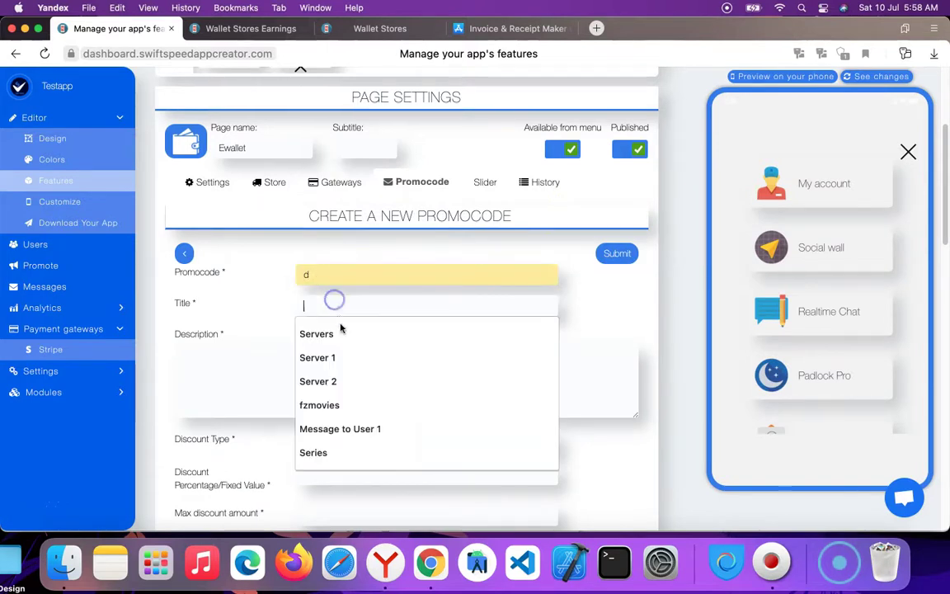
pyautogui.click(340, 331)
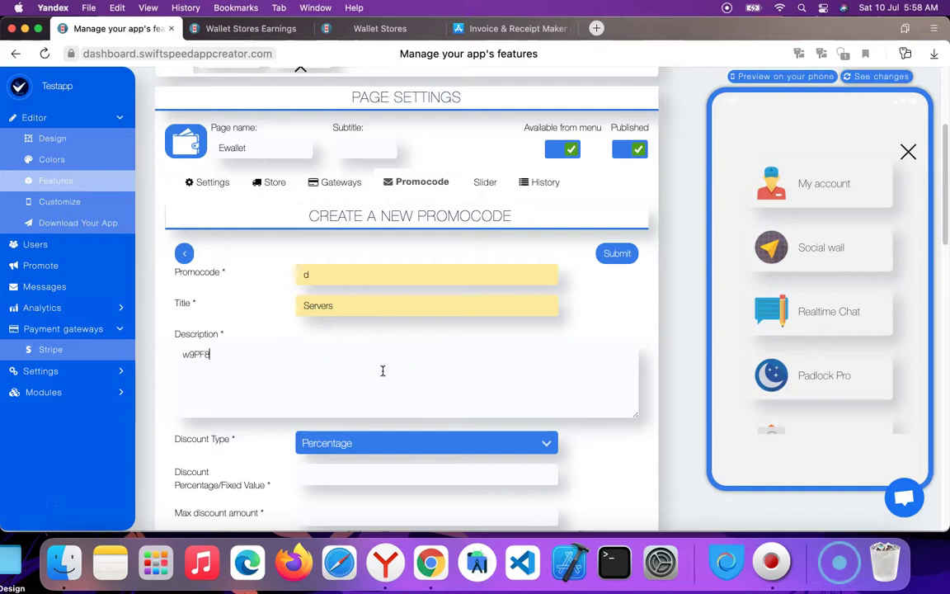
pyautogui.scroll(-5, 429, 381)
pyautogui.scroll(5, 354, 275)
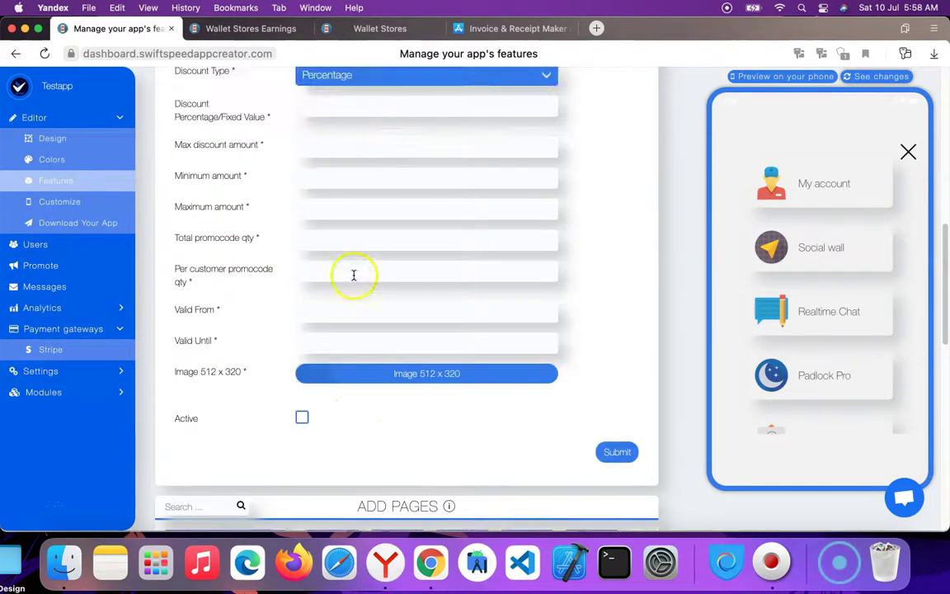
pyautogui.scroll(-2, 290, 314)
pyautogui.scroll(-1, 346, 399)
# Make the discount Fixed, with a discount value of 2 and a max discount of 2.
pyautogui.click(360, 333)
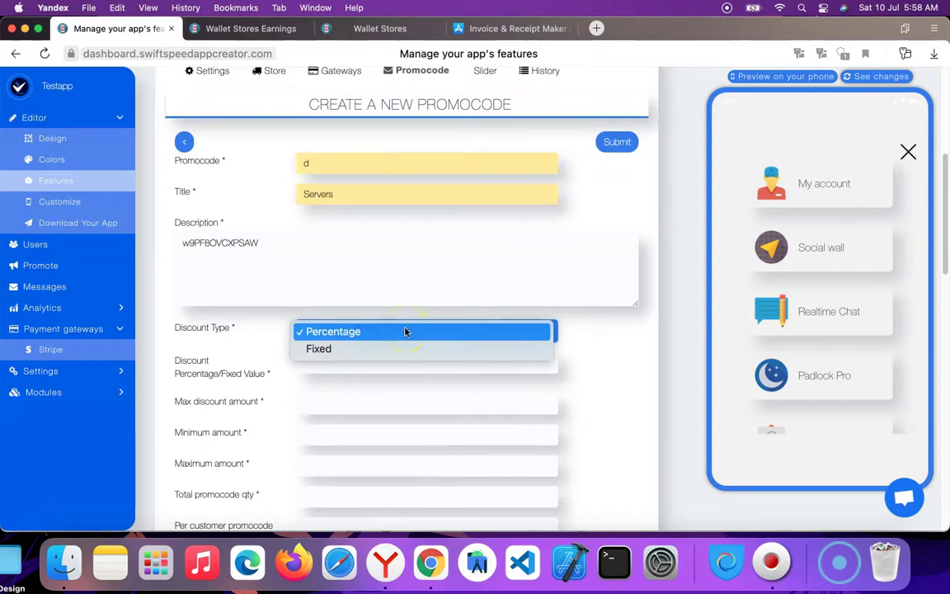
pyautogui.click(295, 350)
pyautogui.click(345, 349)
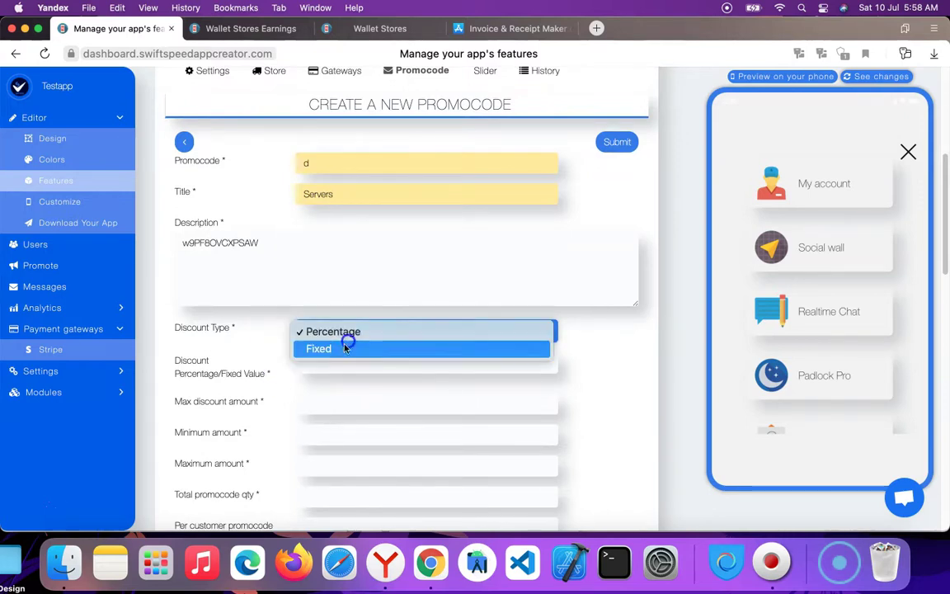
pyautogui.click(350, 349)
pyautogui.click(344, 364)
pyautogui.click(346, 388)
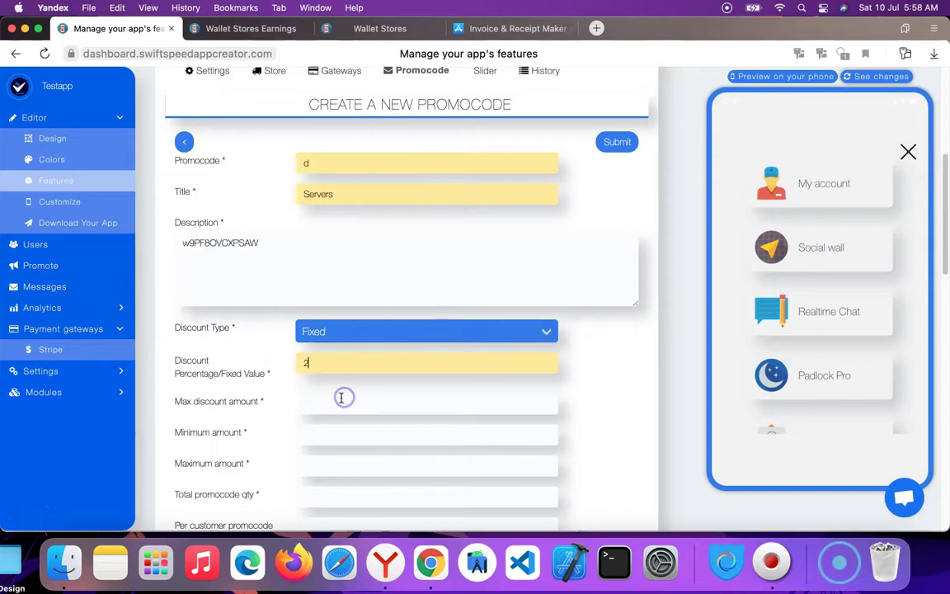
pyautogui.click(346, 398)
pyautogui.click(350, 431)
pyautogui.scroll(-5, 279, 345)
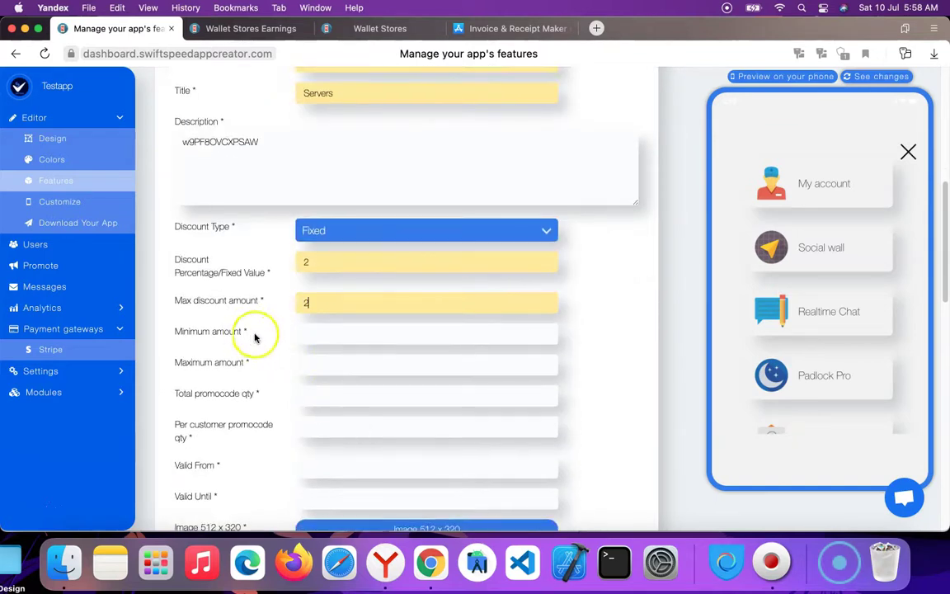
# Set the promocode's minimum and maximum amounts to 2.
pyautogui.click(255, 334)
pyautogui.click(365, 355)
pyautogui.click(360, 368)
pyautogui.click(363, 394)
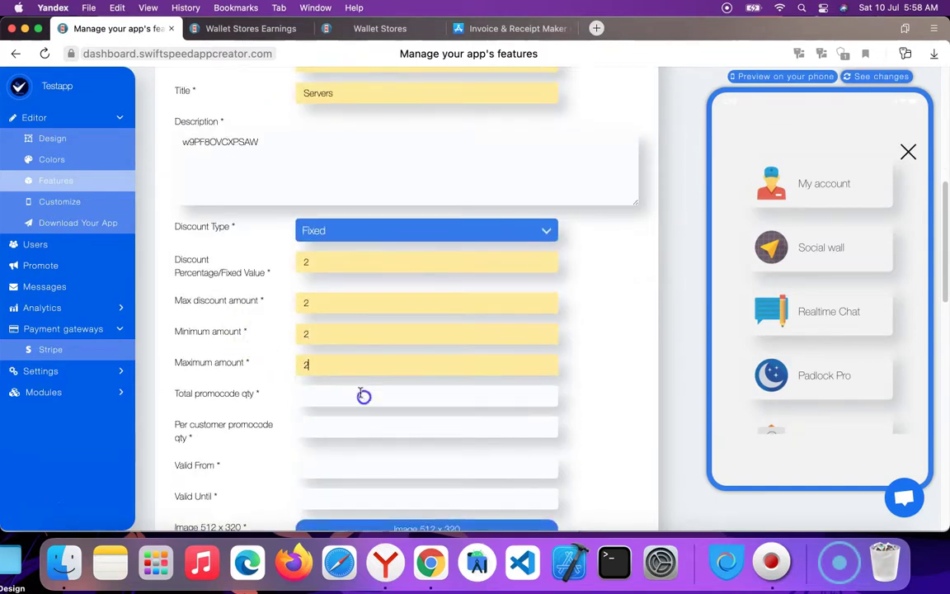
pyautogui.scroll(-3, 363, 394)
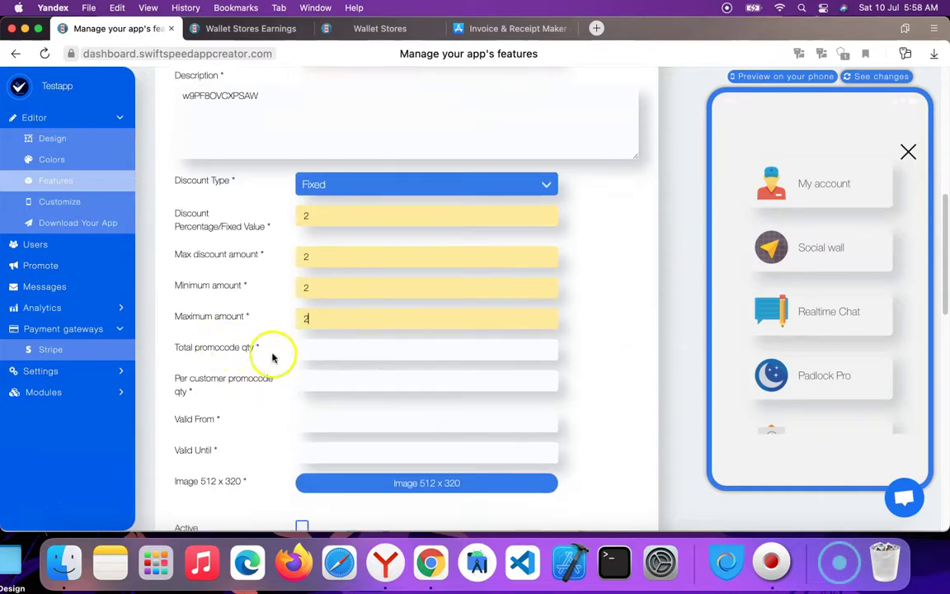
pyautogui.scroll(-2, 334, 334)
# Set quantity 1, valid from 07/21/2021 until 07/01/2021, and submit the promocode.
pyautogui.click(338, 329)
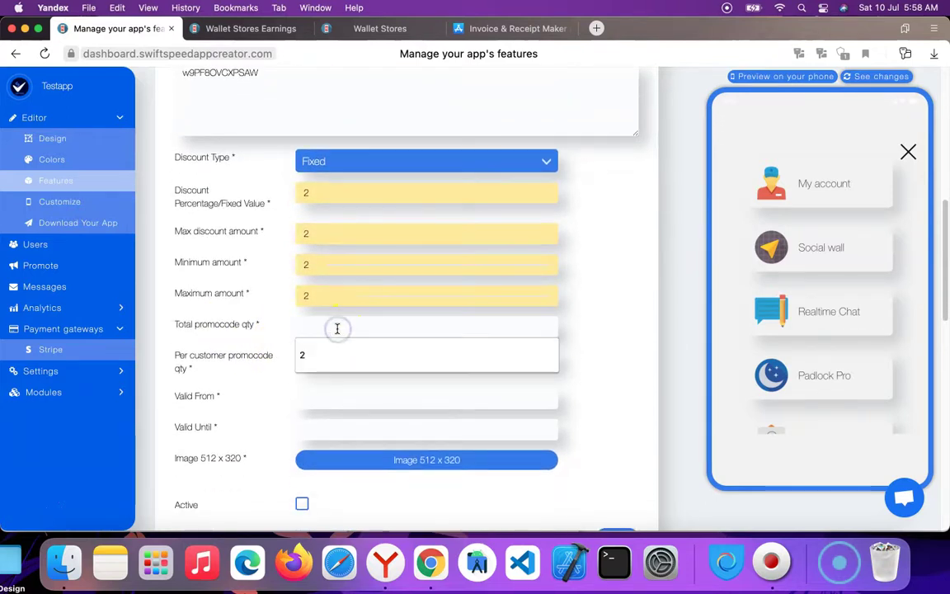
pyautogui.write('1')
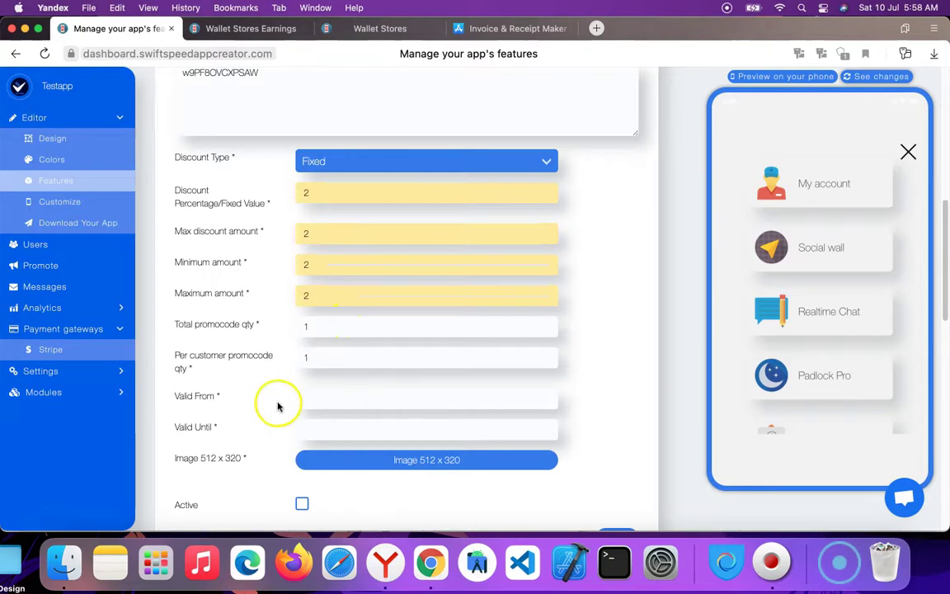
pyautogui.scroll(-4, 310, 336)
pyautogui.click(322, 318)
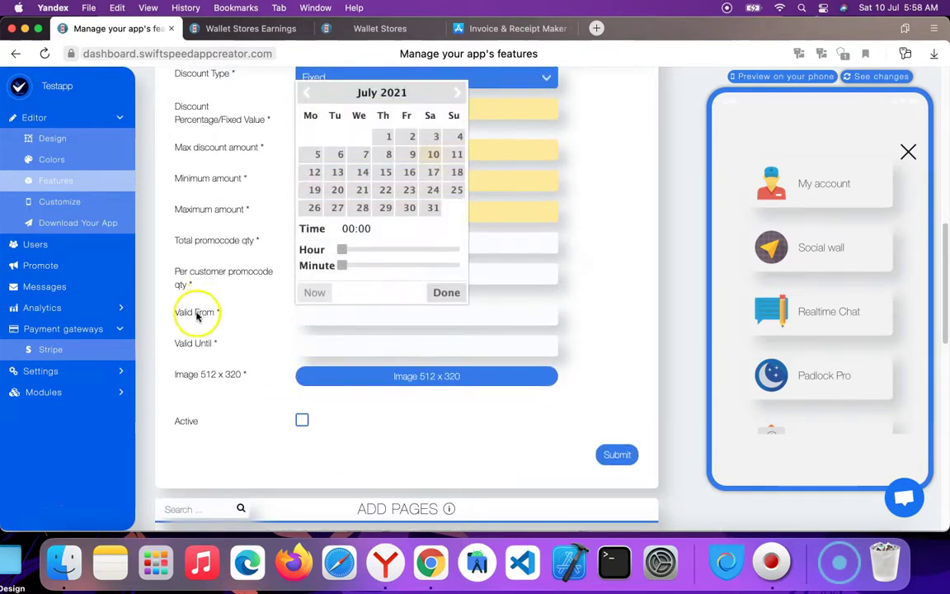
pyautogui.click(363, 190)
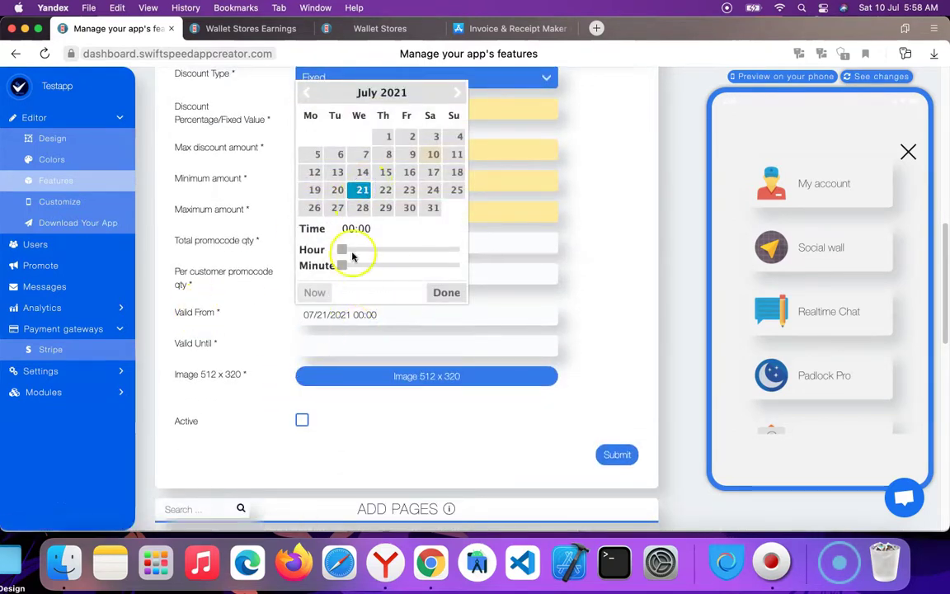
pyautogui.click(456, 293)
pyautogui.click(333, 347)
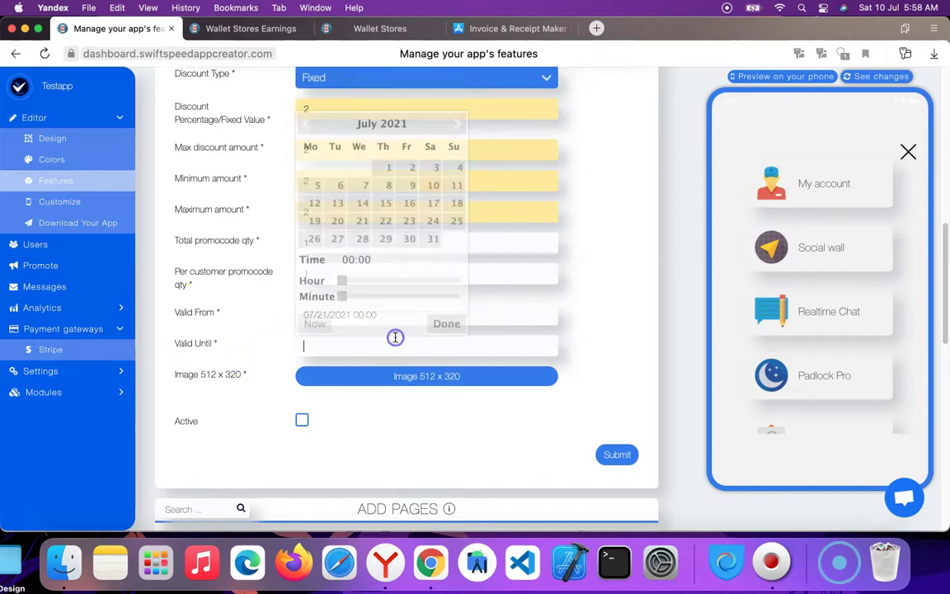
pyautogui.click(388, 167)
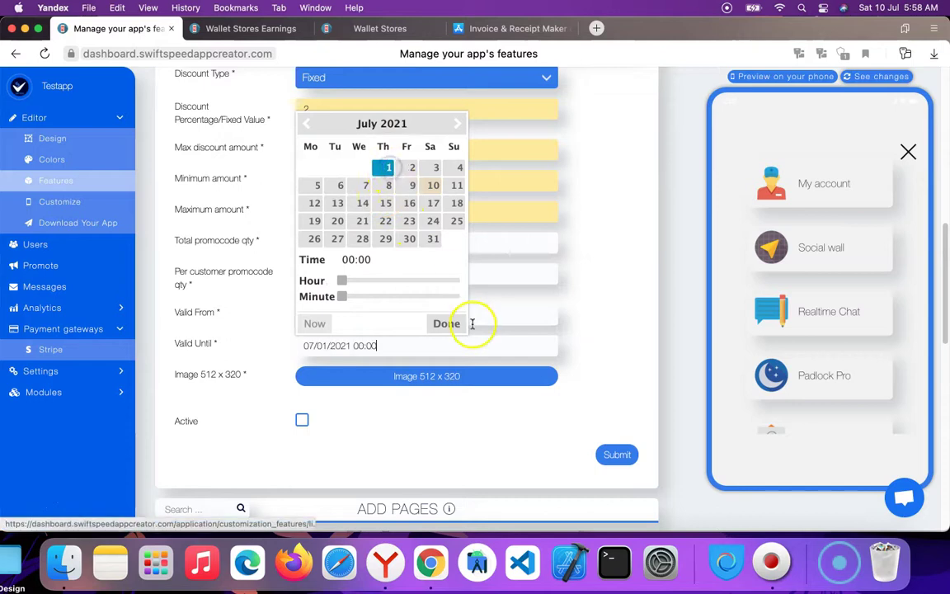
pyautogui.click(448, 323)
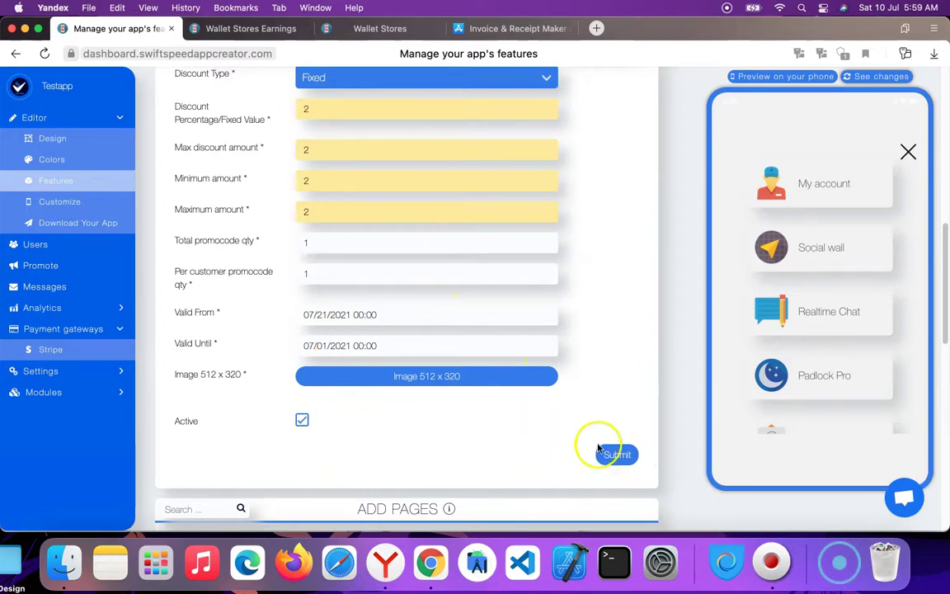
pyautogui.click(620, 455)
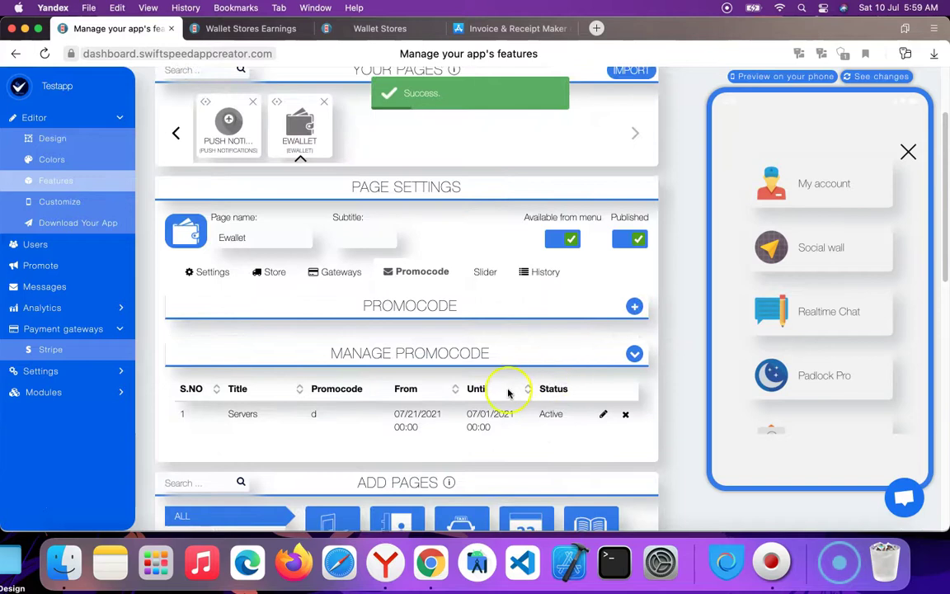
# Open the All Transaction, Users Wallet and Stores Wallet reports in tabs, then close the earnings tab.
pyautogui.click(542, 275)
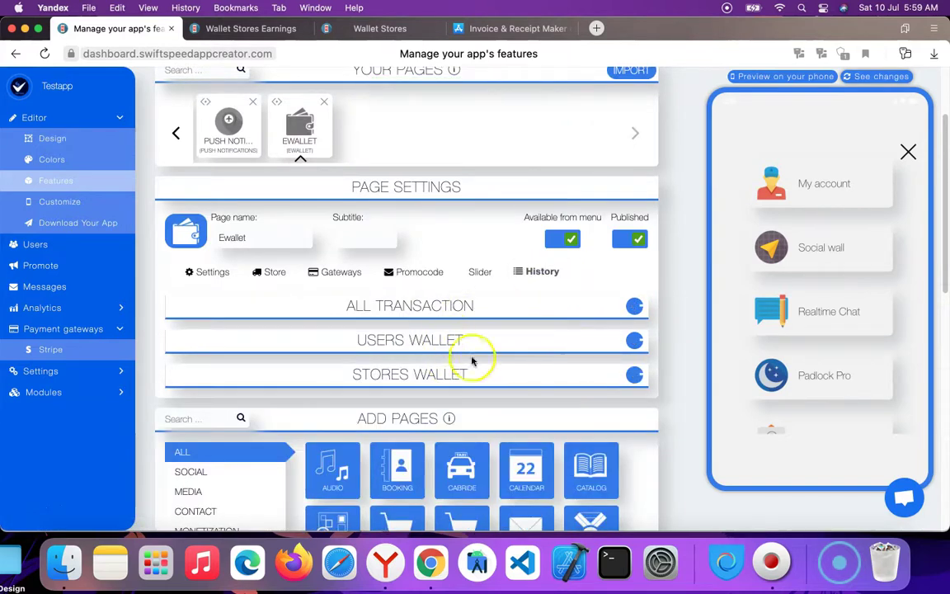
pyautogui.click(635, 310)
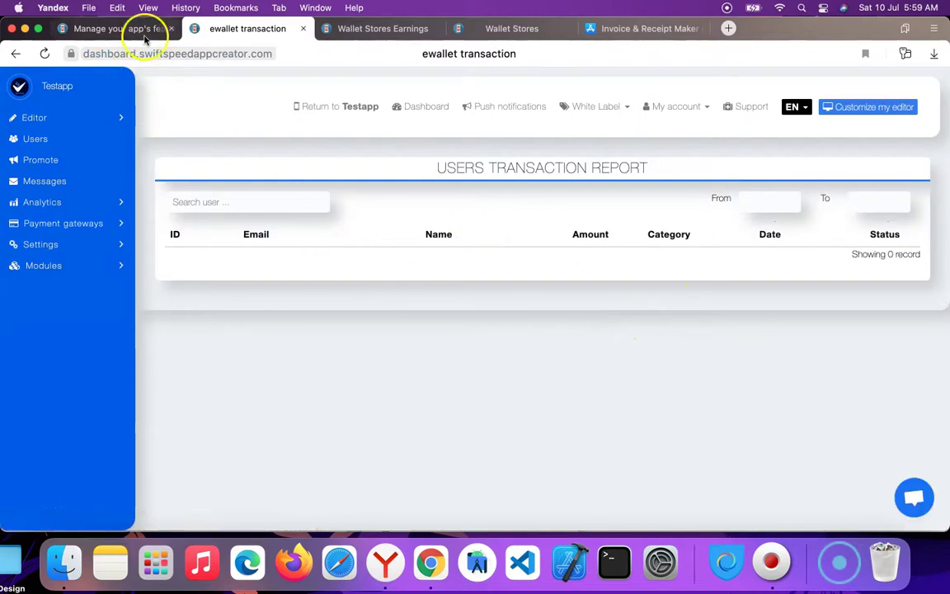
pyautogui.click(136, 30)
pyautogui.click(634, 343)
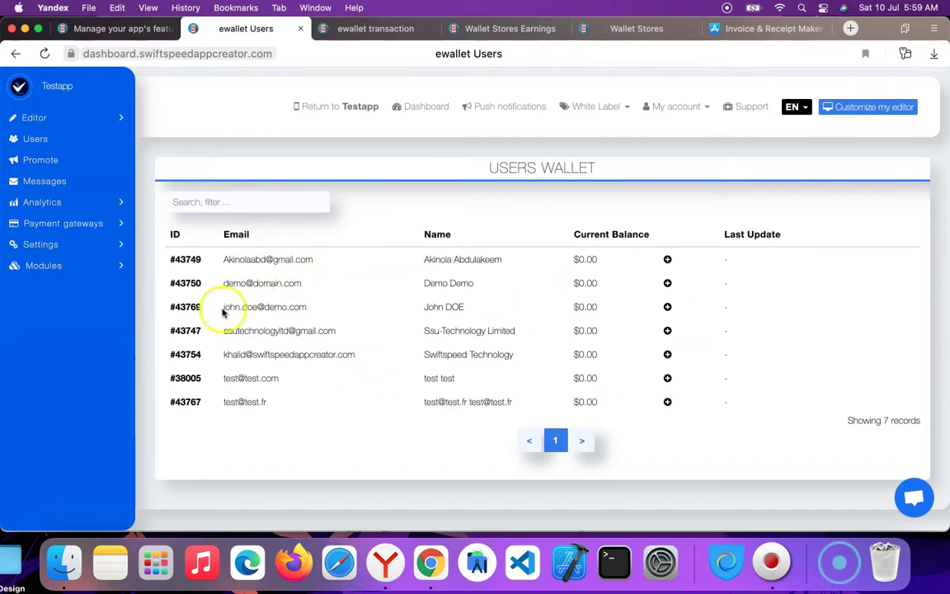
pyautogui.click(103, 32)
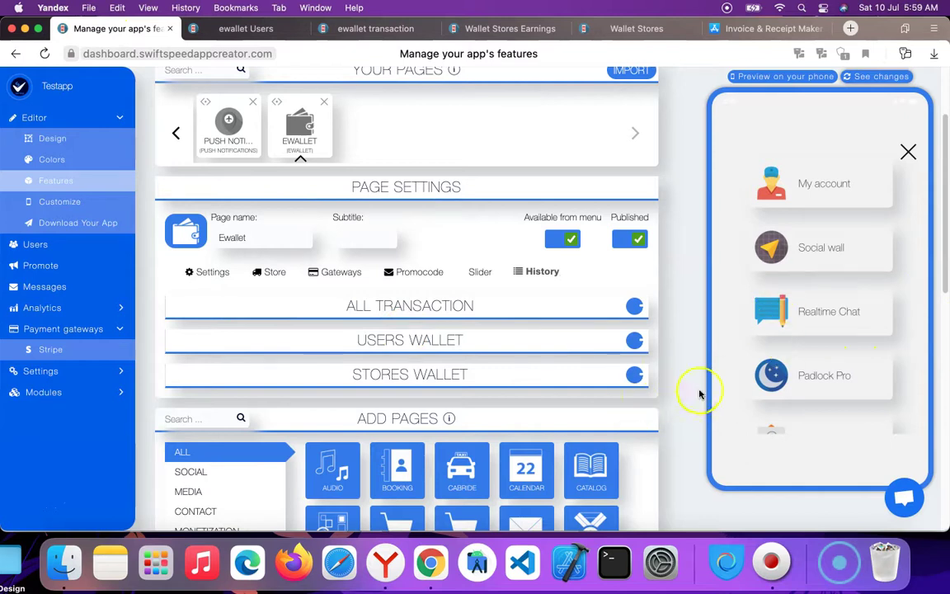
pyautogui.click(636, 376)
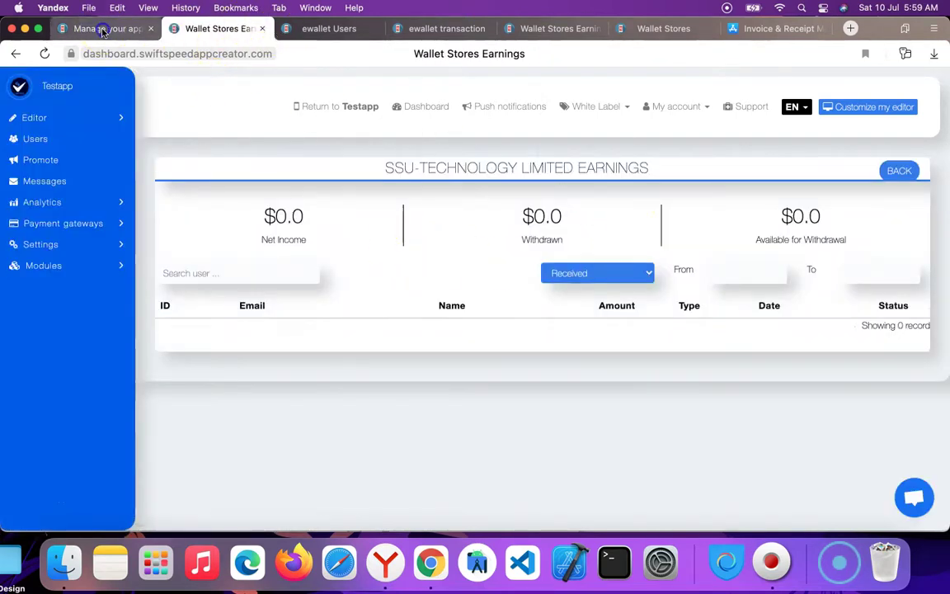
pyautogui.click(262, 28)
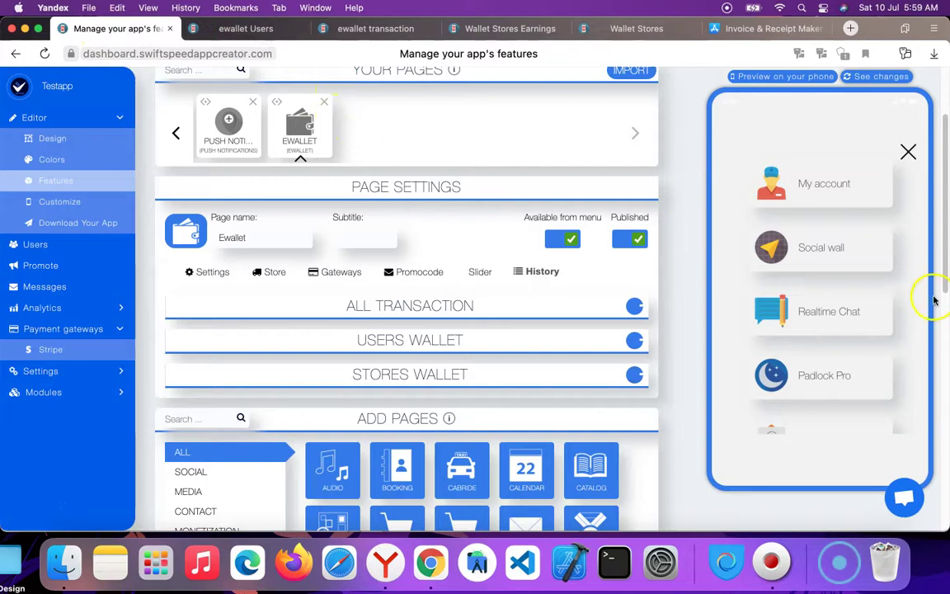
pyautogui.scroll(-10, 897, 357)
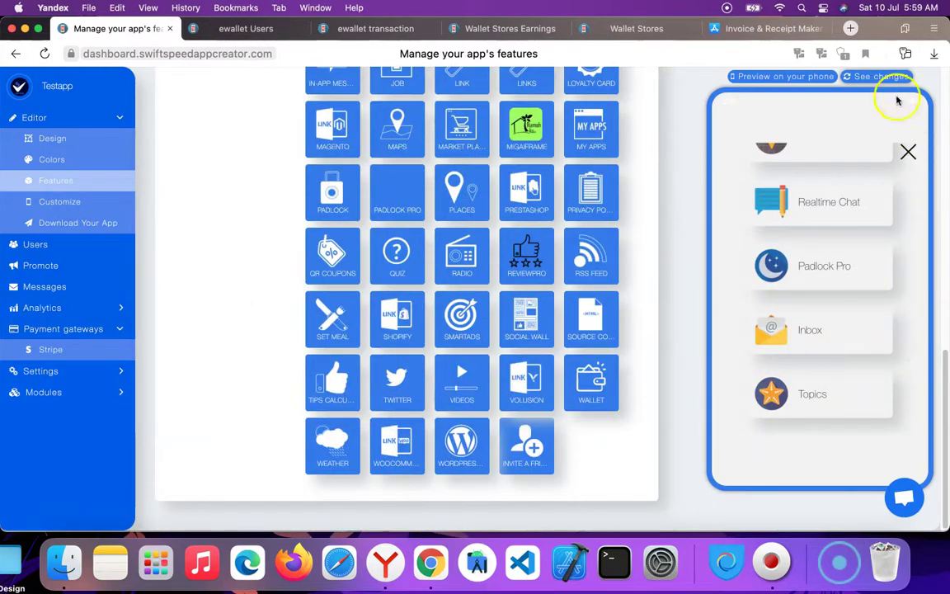
# Refresh the phone preview with the latest changes and return to the app's home screen.
pyautogui.click(881, 76)
pyautogui.scroll(3, 859, 303)
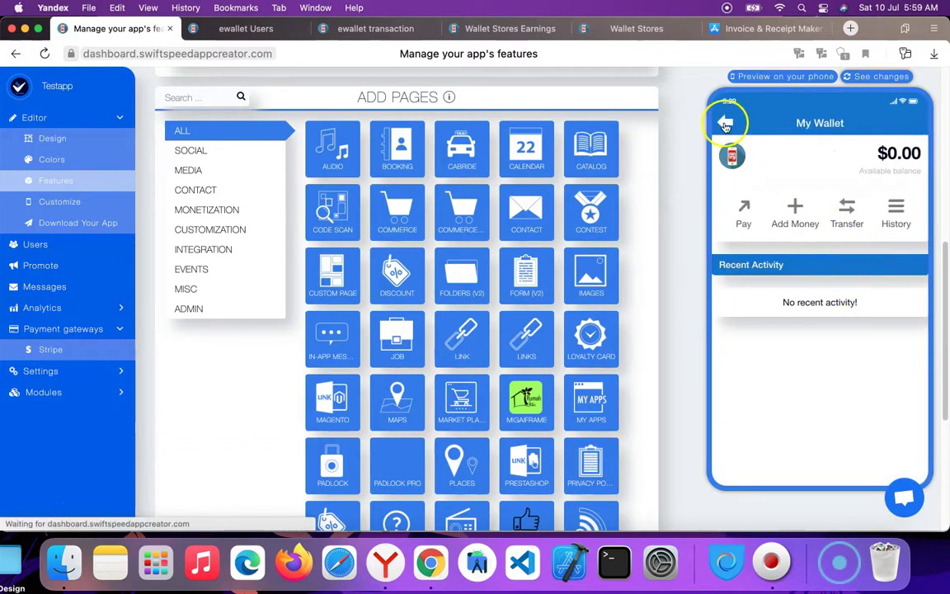
pyautogui.click(726, 122)
# Open Ewallet from the preview's side menu and start a payment from My Wallet.
pyautogui.click(907, 149)
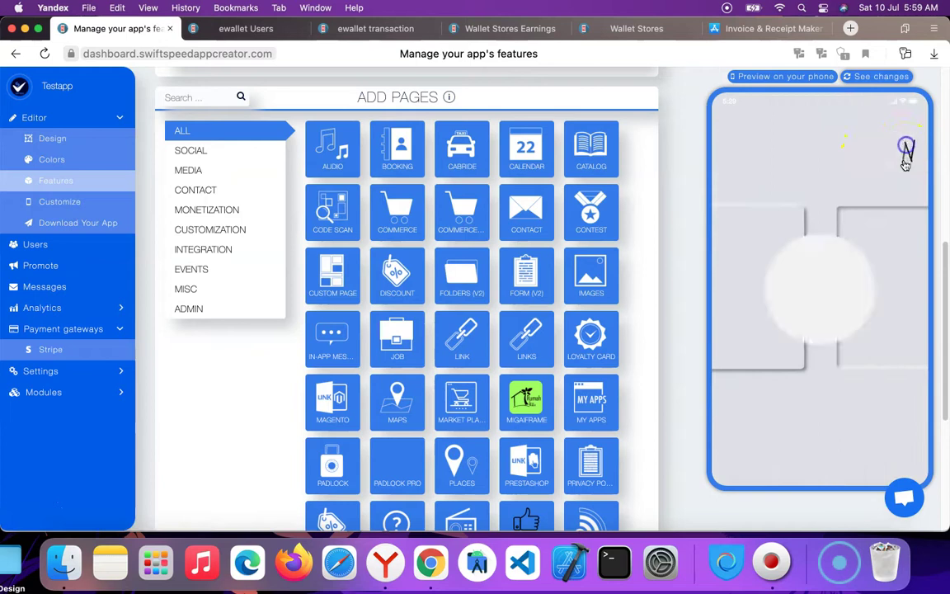
pyautogui.scroll(-5, 858, 331)
pyautogui.scroll(-2, 843, 363)
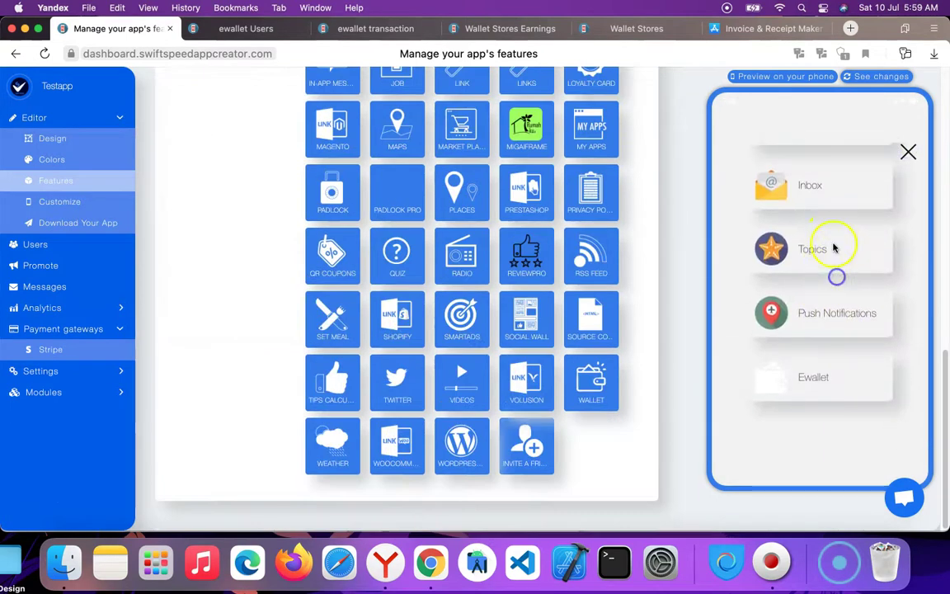
pyautogui.scroll(2, 833, 248)
pyautogui.click(828, 421)
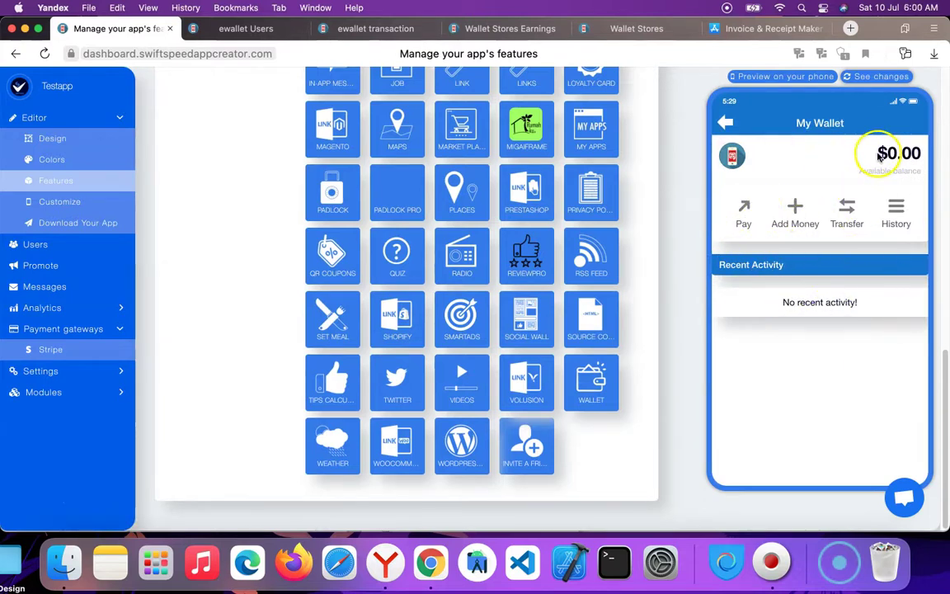
pyautogui.click(747, 214)
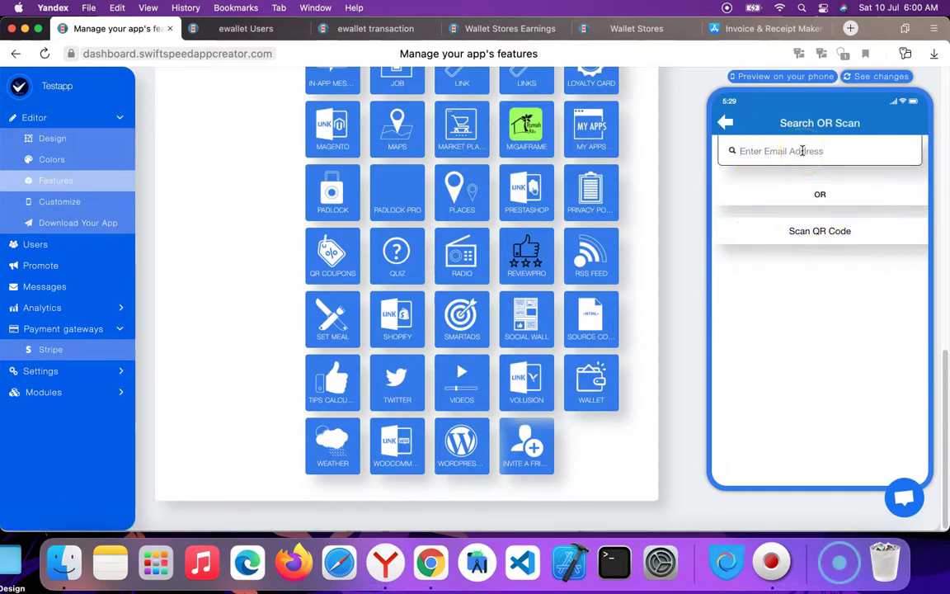
# Search for a payment recipient by e-mail and choose the matching contact.
pyautogui.click(802, 151)
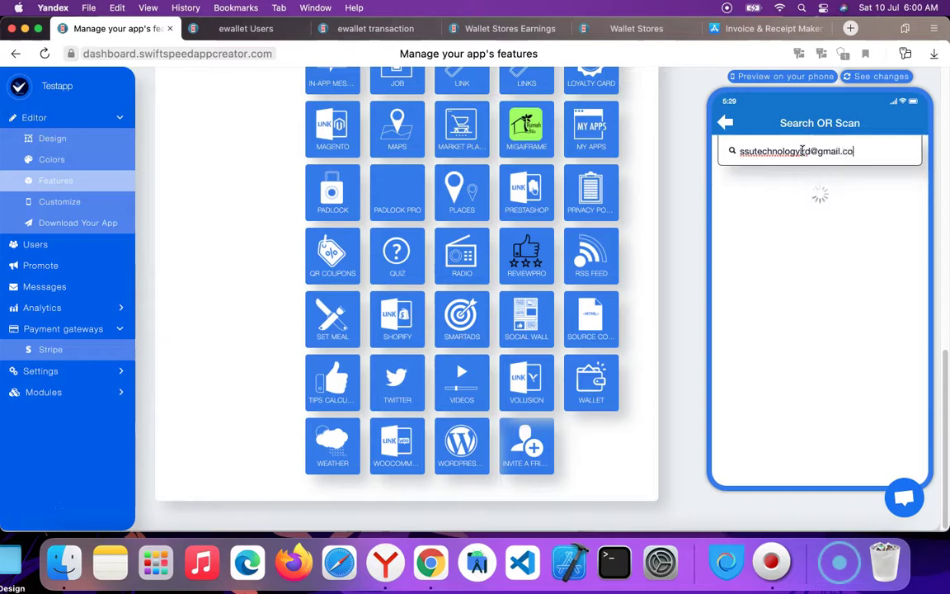
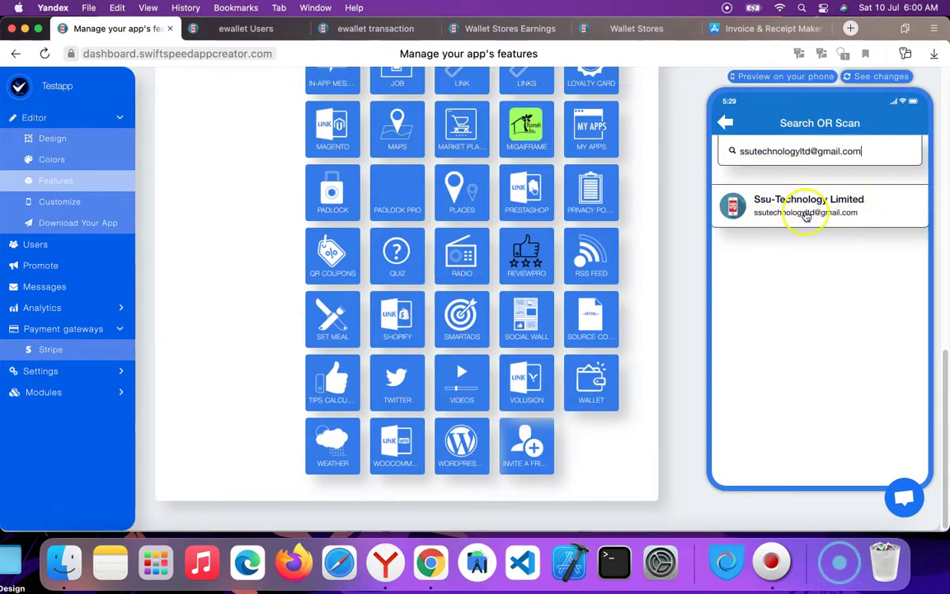
pyautogui.click(816, 214)
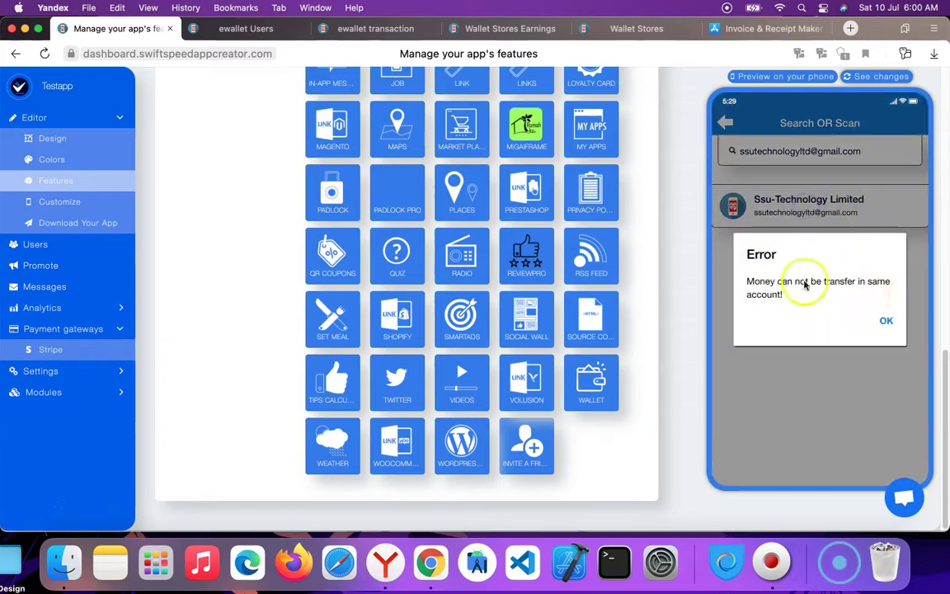
# Dismiss the same-account transfer error and go back to My Wallet's Add Money screen.
pyautogui.click(889, 317)
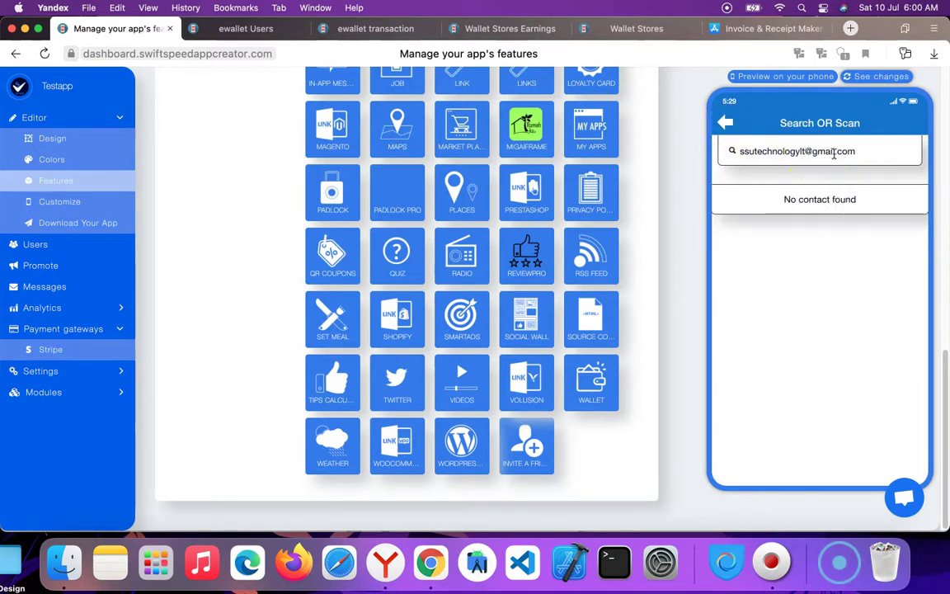
pyautogui.click(727, 124)
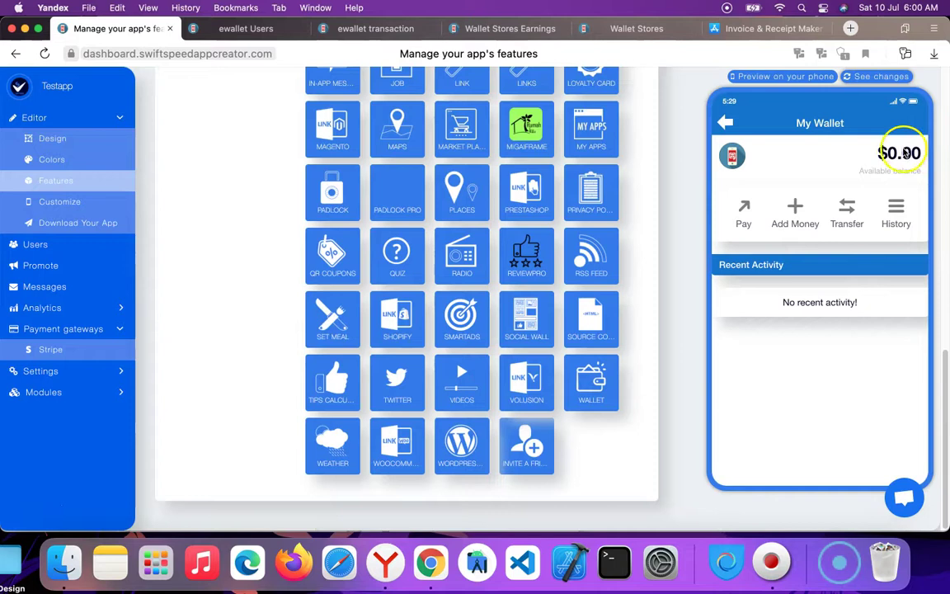
pyautogui.click(796, 210)
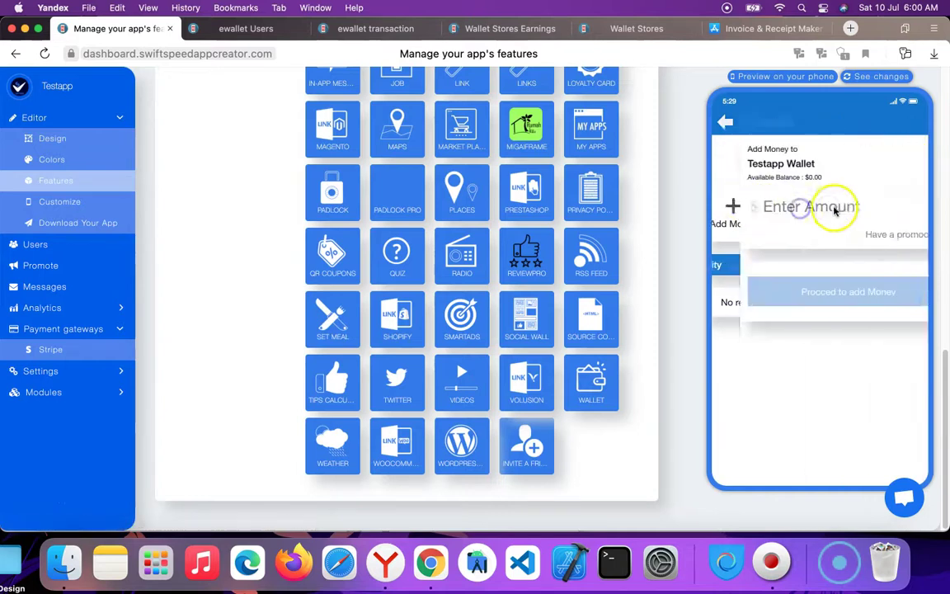
# Attempt a $100 wallet top-up paid with Paypal.
pyautogui.click(770, 207)
pyautogui.write('100')
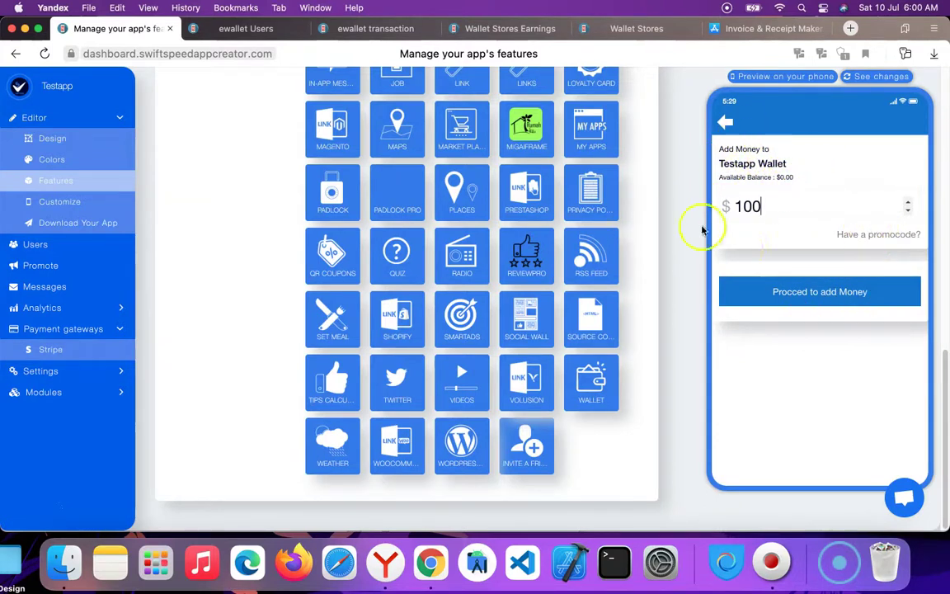
pyautogui.click(827, 293)
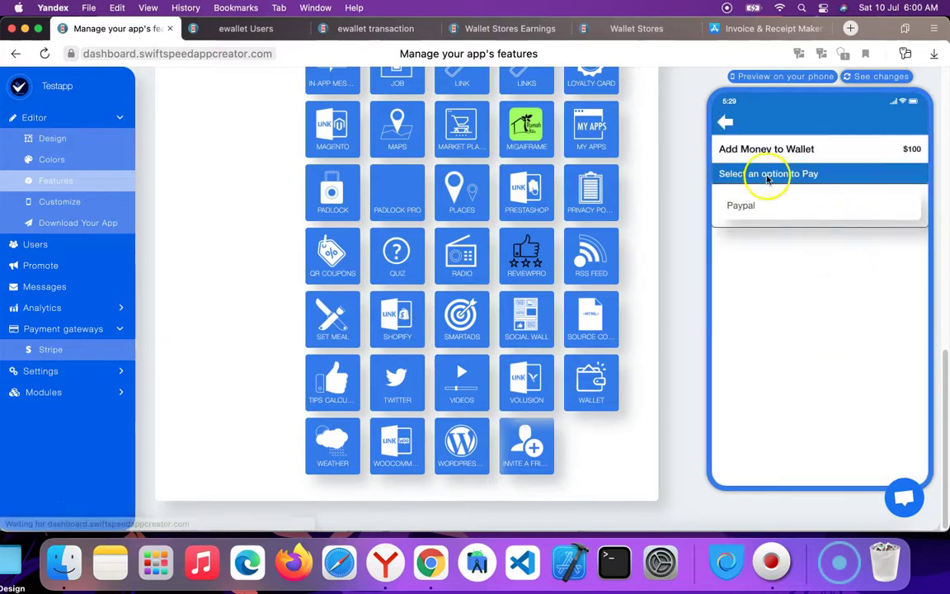
pyautogui.click(749, 207)
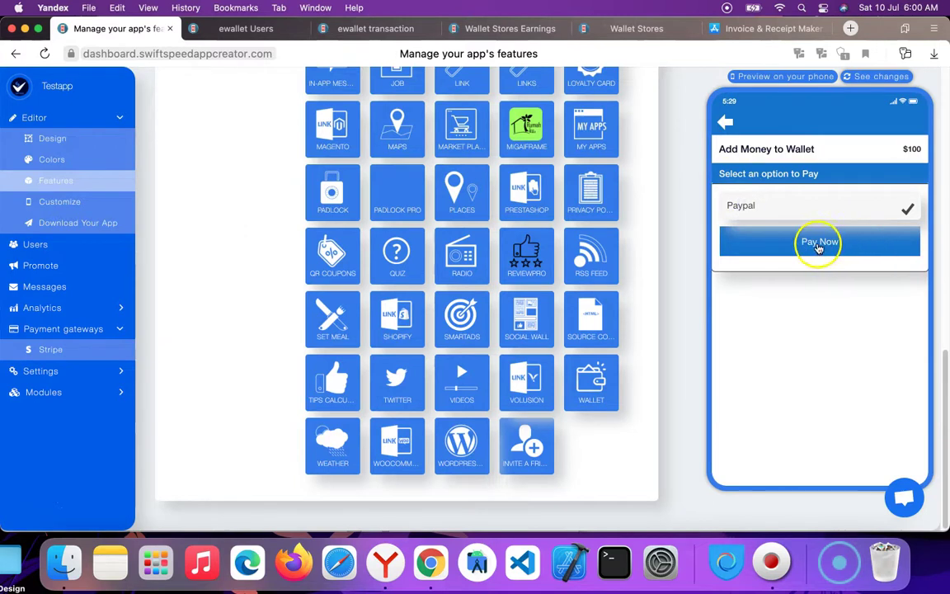
pyautogui.click(825, 242)
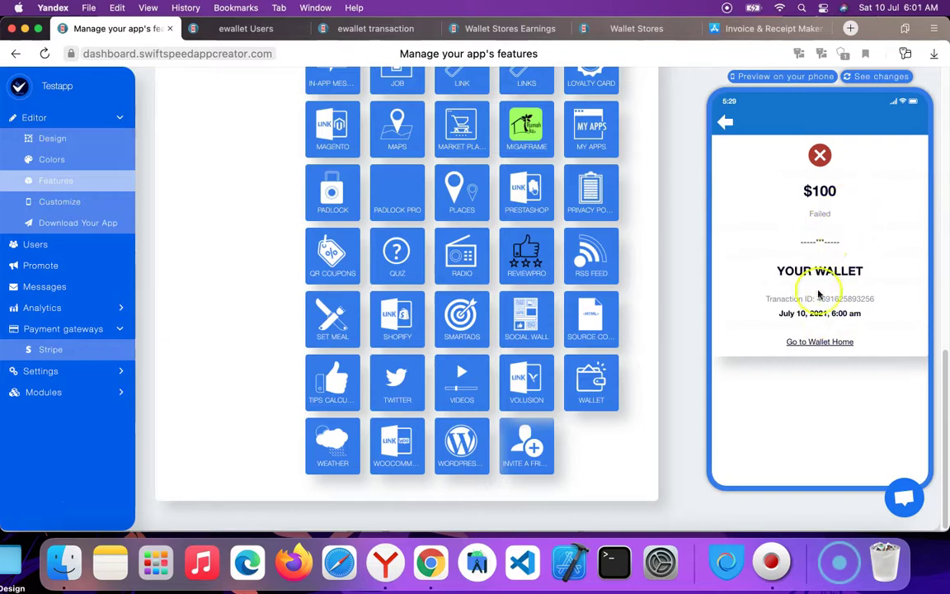
# Leave the failed payment result and return to the preview app's home screen.
pyautogui.rightClick(788, 323)
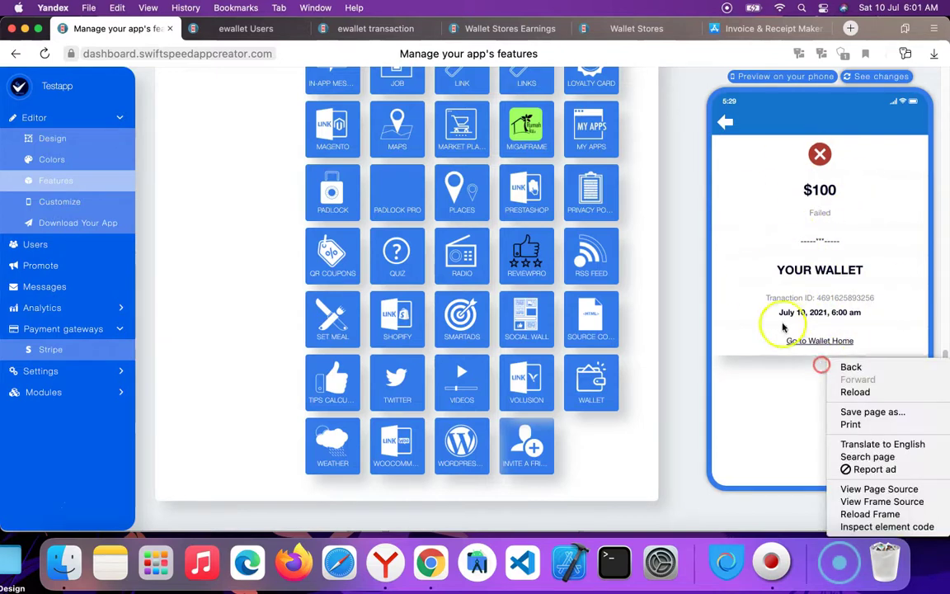
pyautogui.click(792, 387)
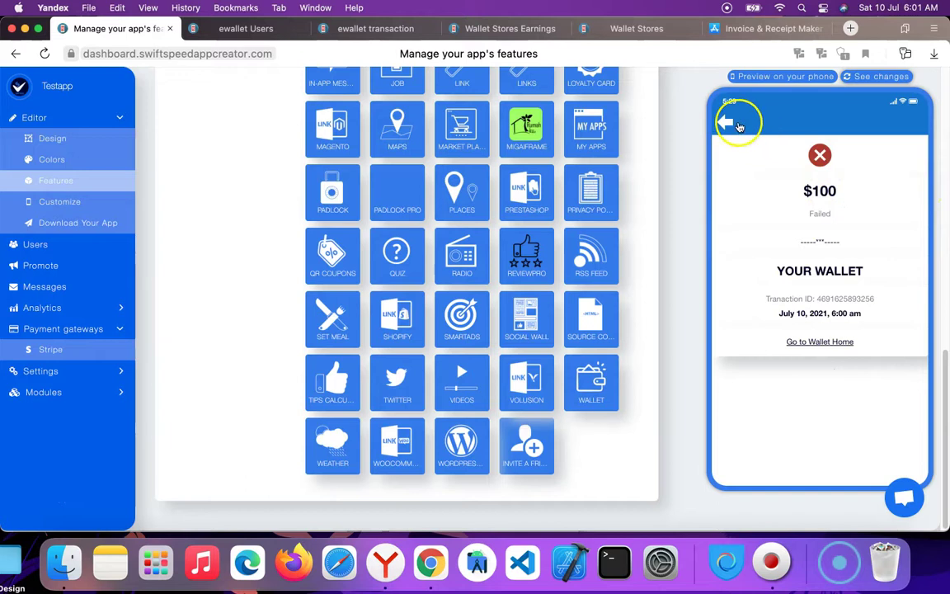
pyautogui.click(741, 125)
pyautogui.click(733, 120)
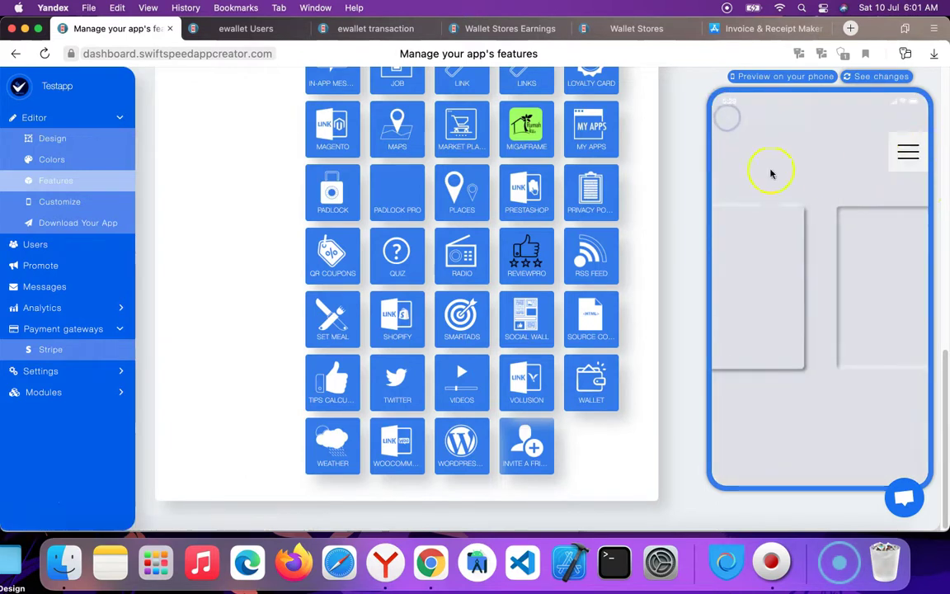
# Reopen Ewallet from the side menu, then open the Users Wallet list.
pyautogui.scroll(5, 658, 175)
pyautogui.click(909, 153)
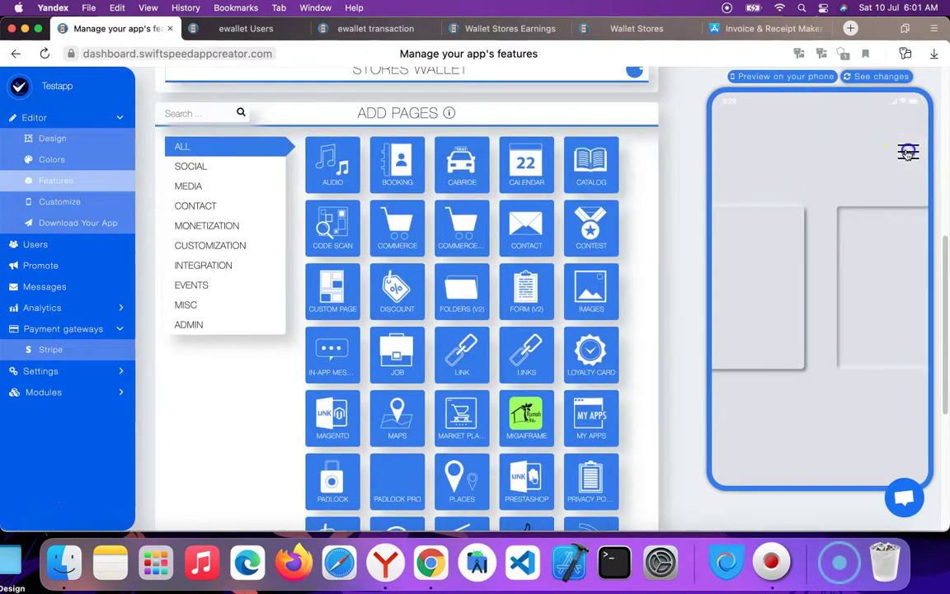
pyautogui.scroll(-5, 825, 330)
pyautogui.scroll(-3, 825, 314)
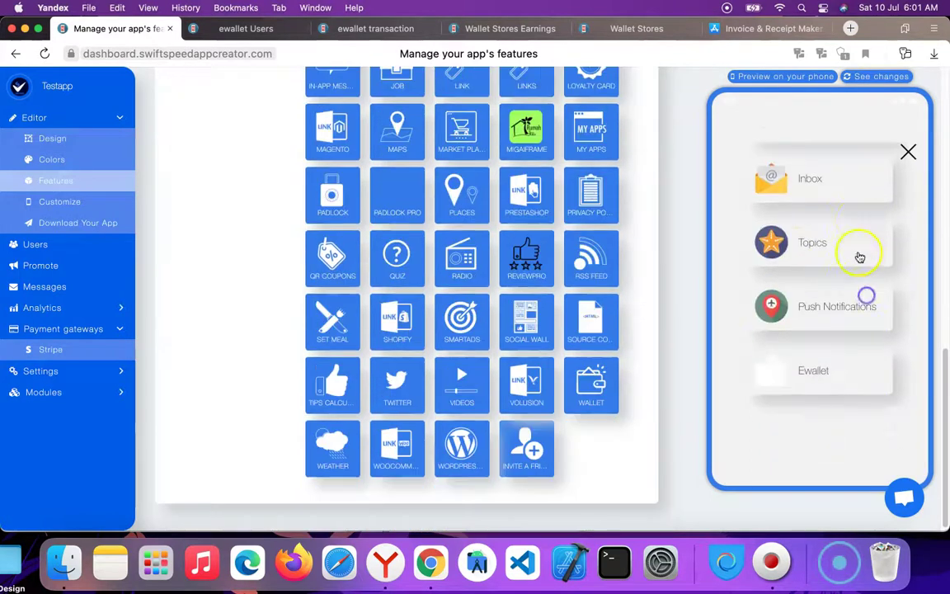
pyautogui.click(848, 408)
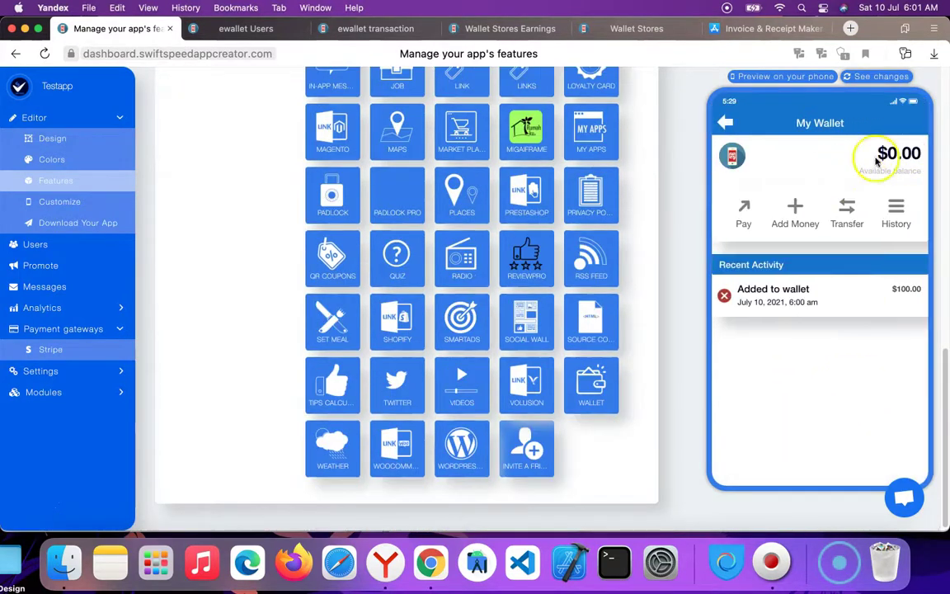
pyautogui.scroll(6, 601, 187)
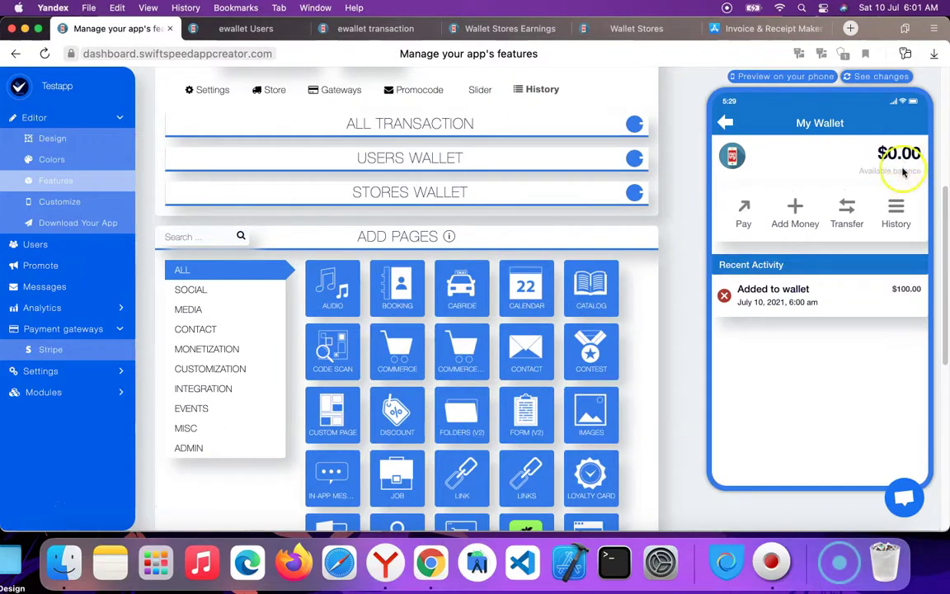
pyautogui.scroll(4, 547, 110)
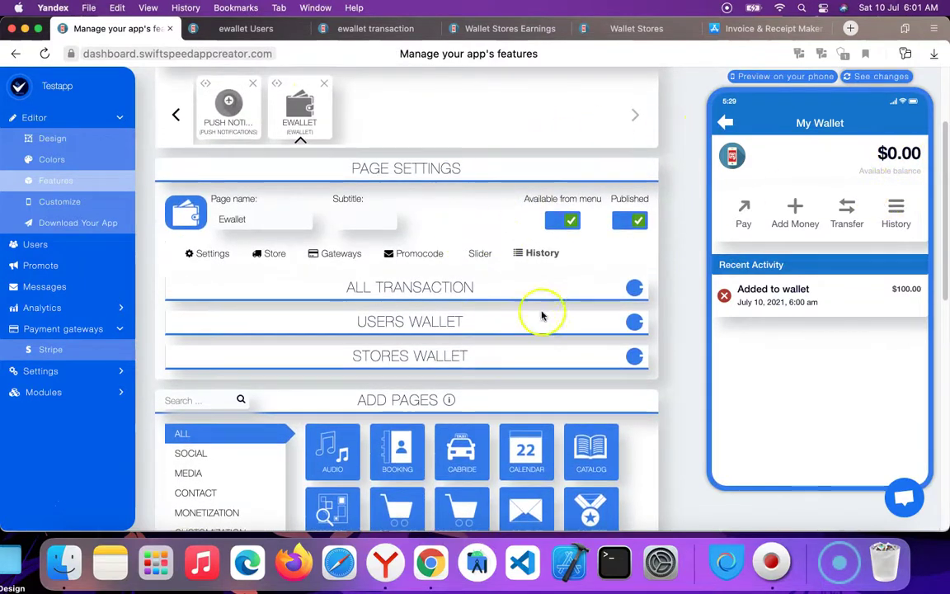
pyautogui.click(636, 323)
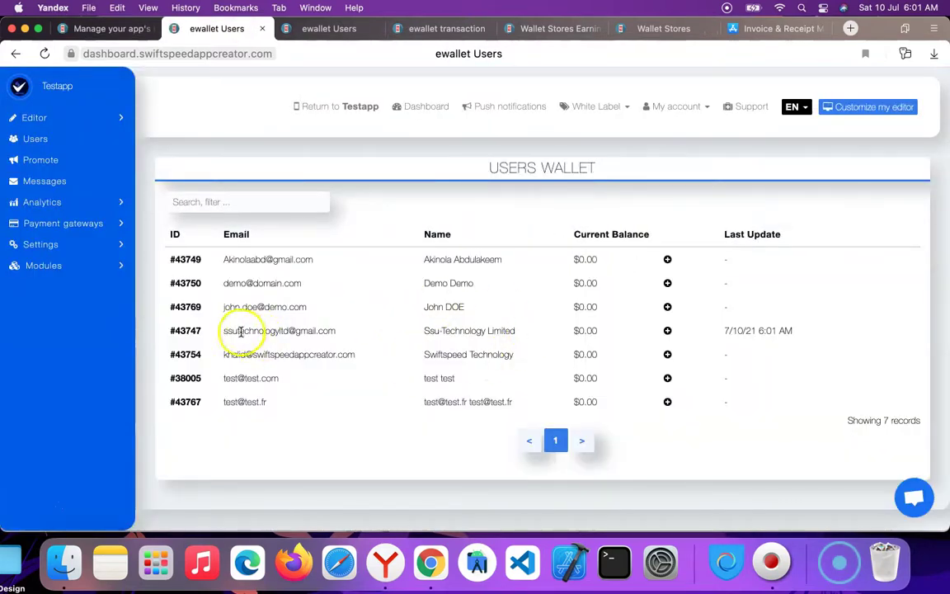
# Credit the user's wallet $50000 with payment mode Online and type Credit, and save.
pyautogui.moveTo(240, 332); pyautogui.dragTo(468, 338)
pyautogui.click(668, 331)
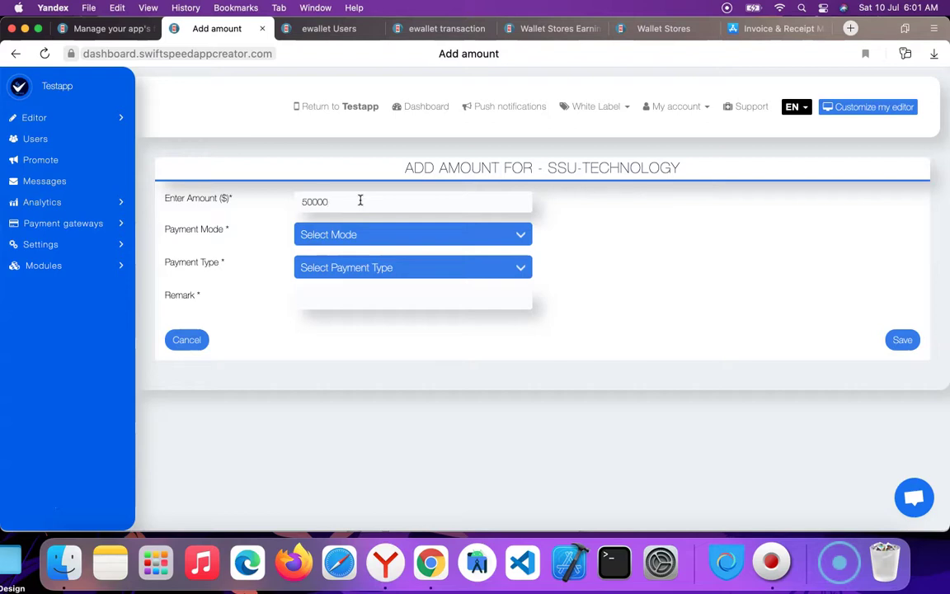
pyautogui.click(366, 235)
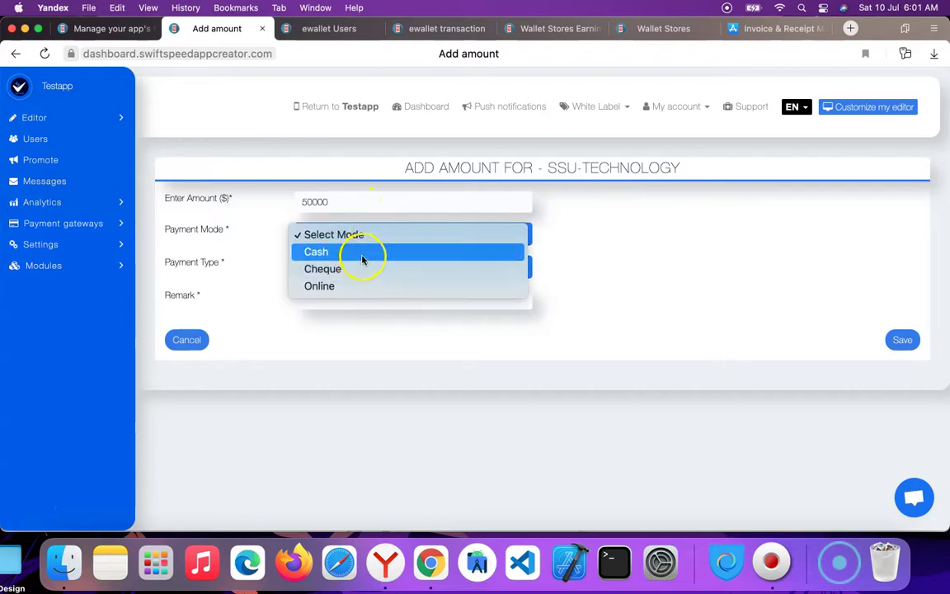
pyautogui.click(347, 287)
pyautogui.click(387, 268)
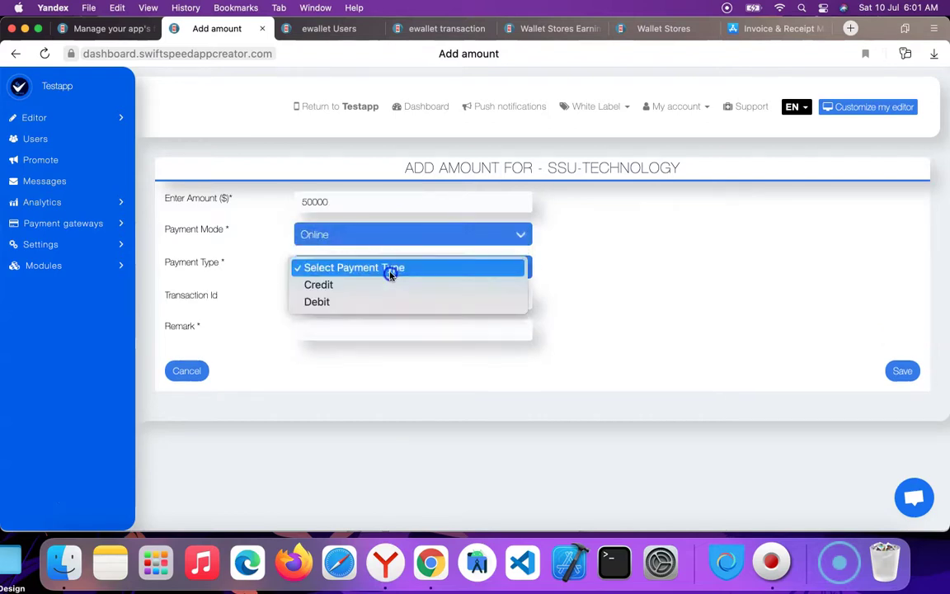
pyautogui.click(350, 286)
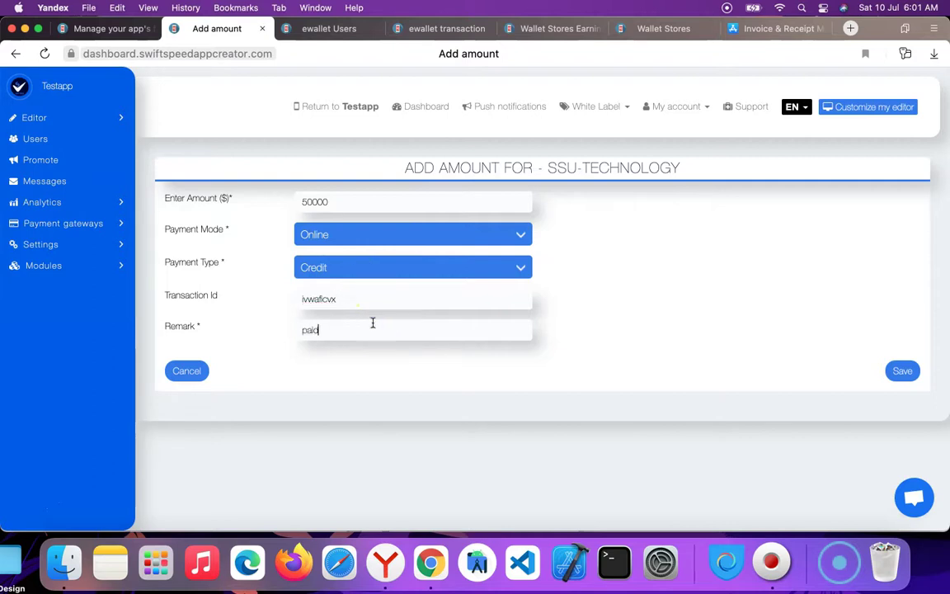
pyautogui.click(898, 372)
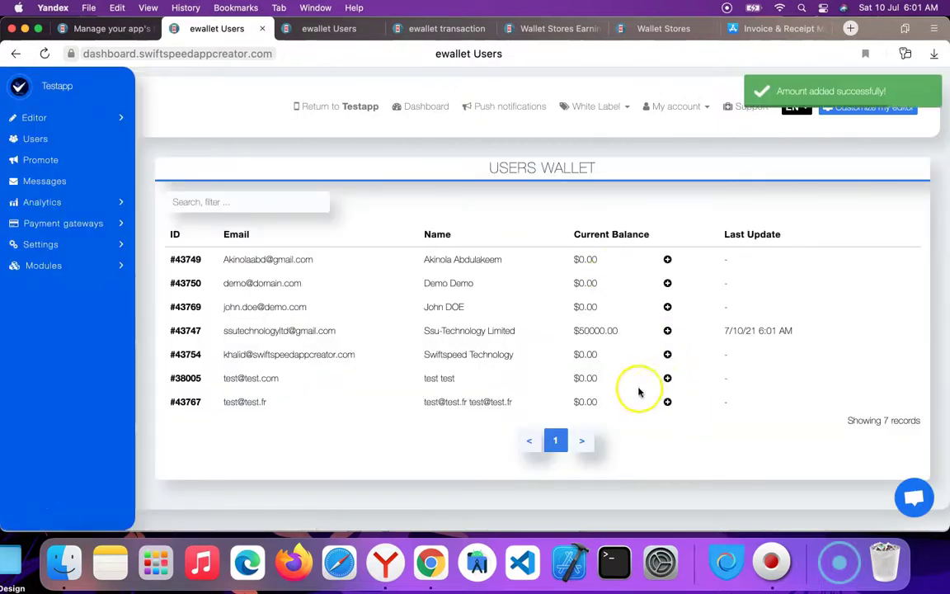
# Highlight the user's new $50000.00 balance and last-updated time in the list.
pyautogui.moveTo(556, 333); pyautogui.dragTo(792, 330)
pyautogui.moveTo(508, 330); pyautogui.dragTo(786, 319)
pyautogui.moveTo(569, 330); pyautogui.dragTo(823, 330)
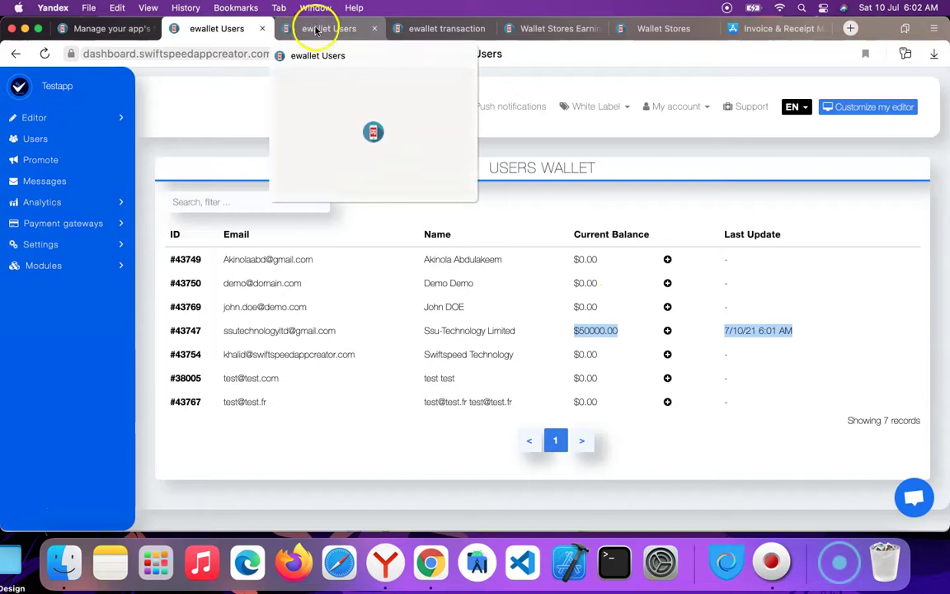
# Reload the preview and view the $50000.00 Credit by Testapp transaction details.
pyautogui.click(106, 31)
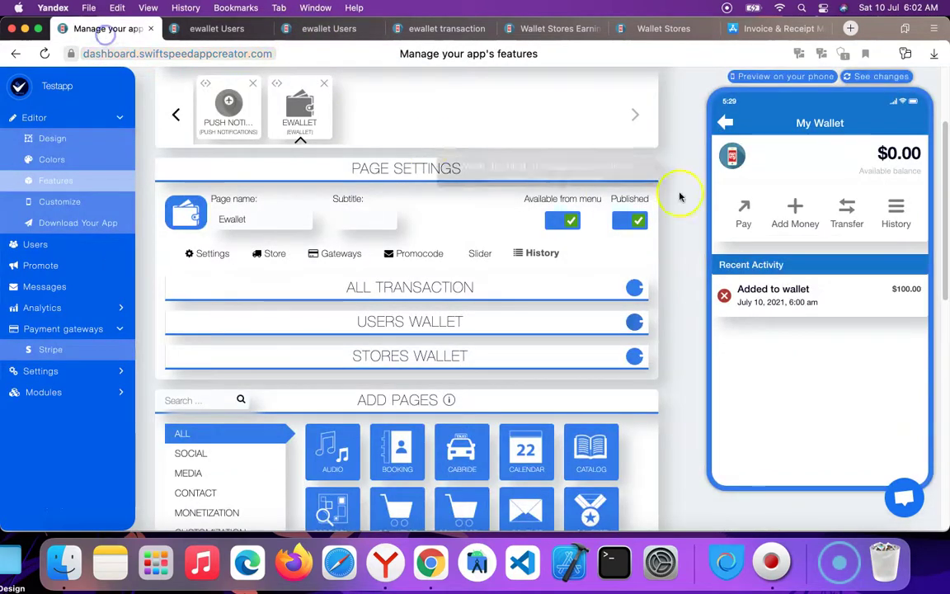
pyautogui.click(888, 78)
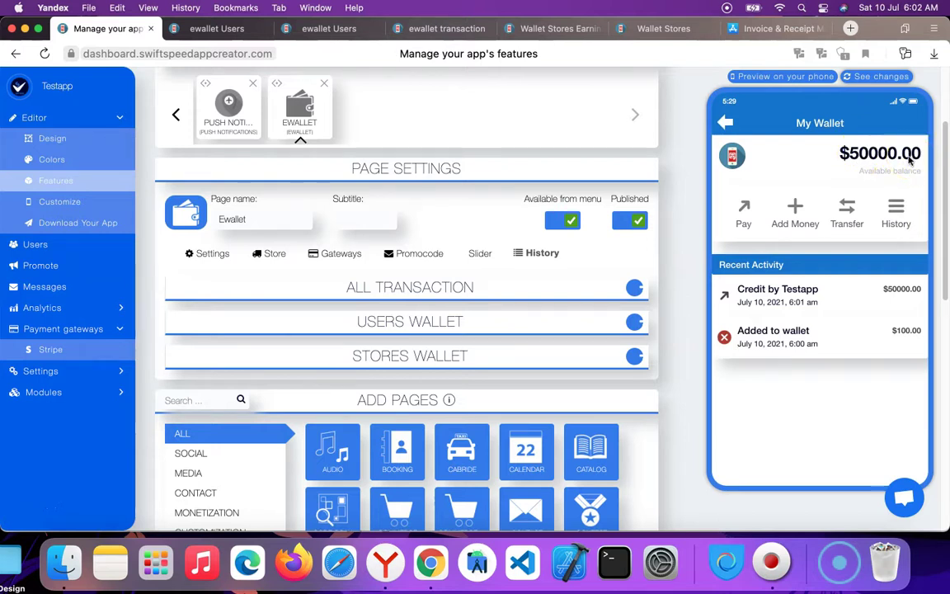
pyautogui.click(868, 168)
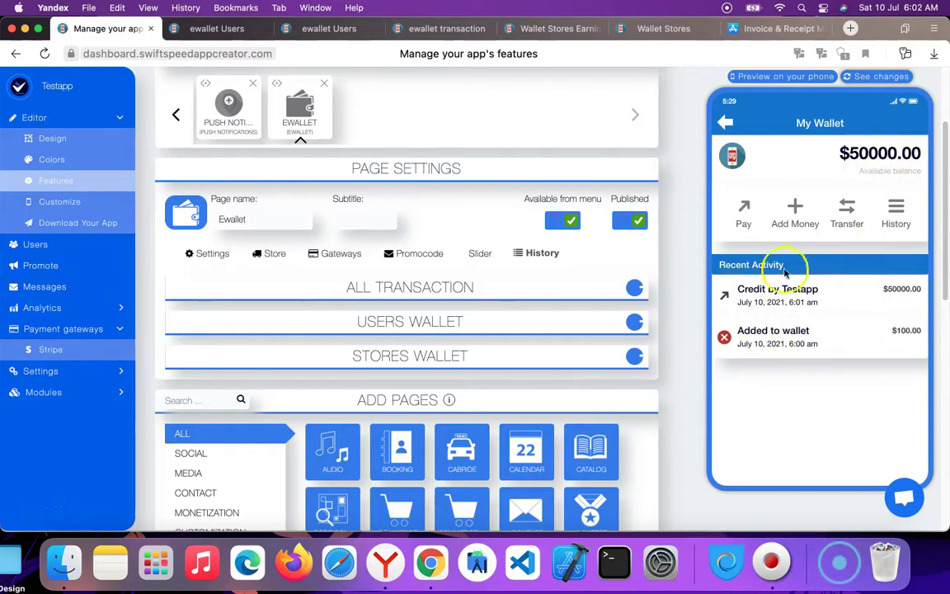
pyautogui.click(894, 295)
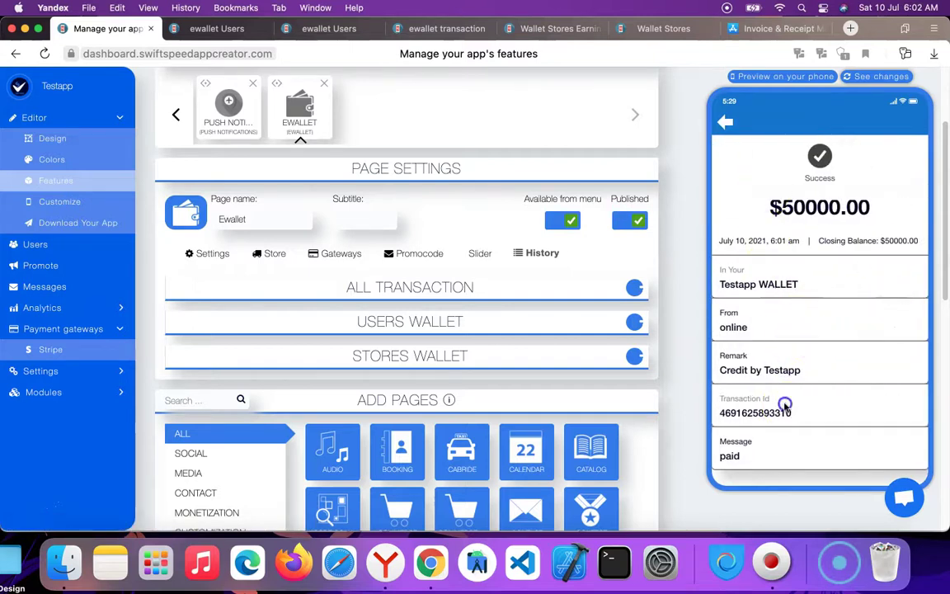
pyautogui.click(725, 122)
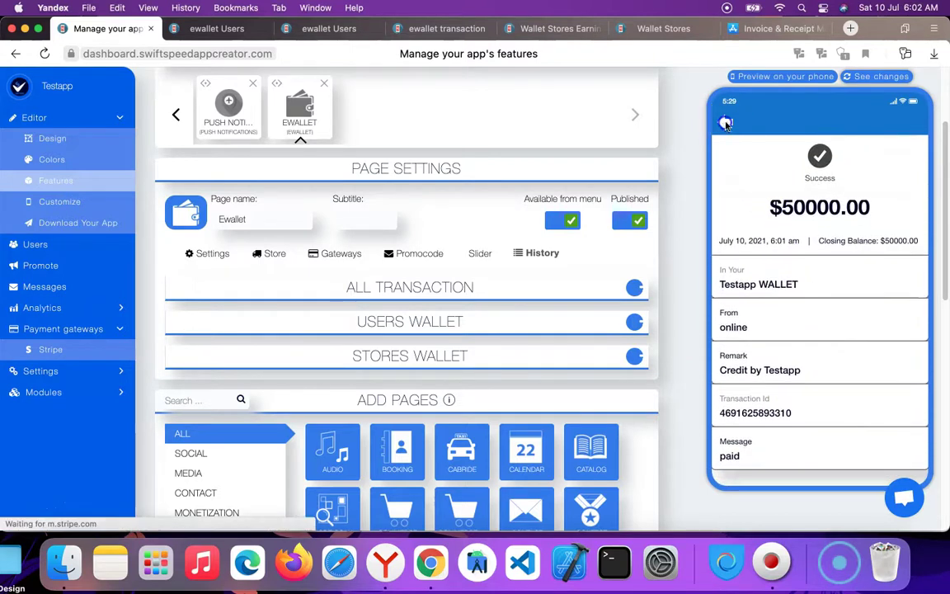